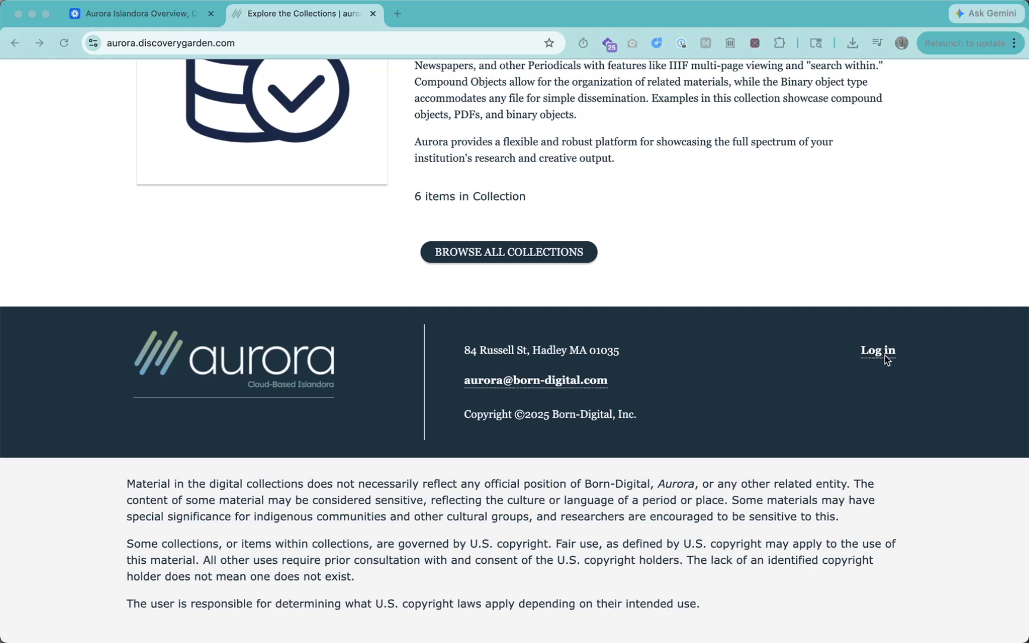
Log in to the Aurora site with the prefilled username and password
left_click(879, 351)
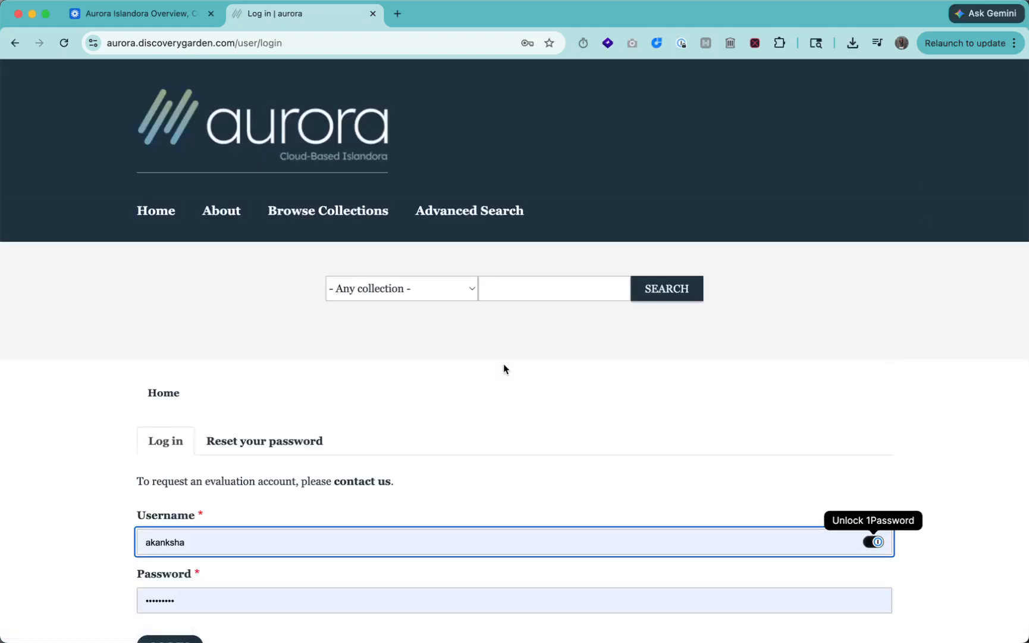
scroll(503, 365, "down", 3)
scroll(503, 365, "up", 2)
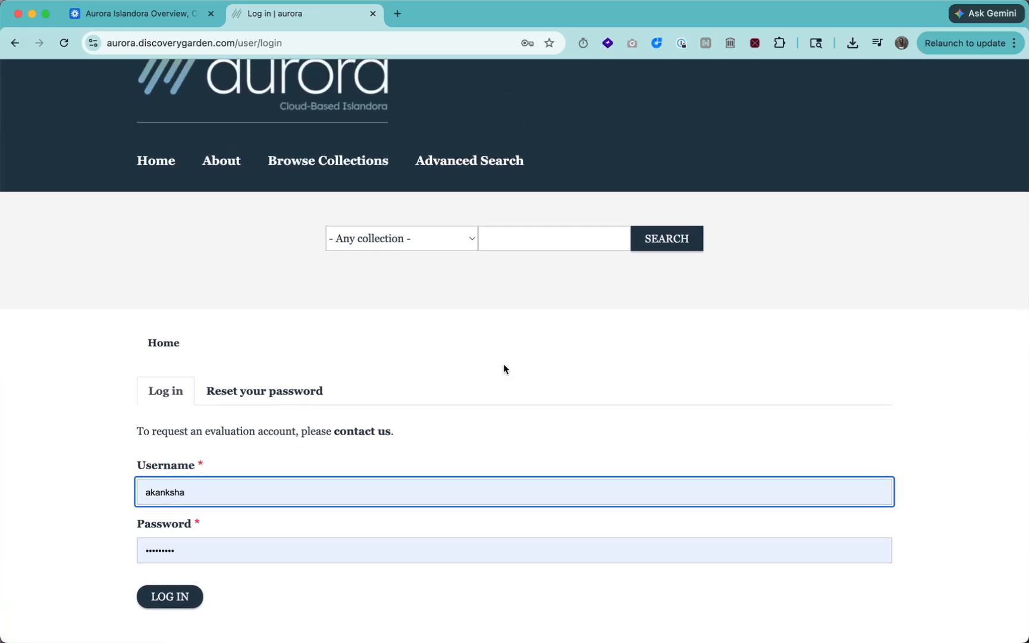
scroll(503, 365, "down", 3)
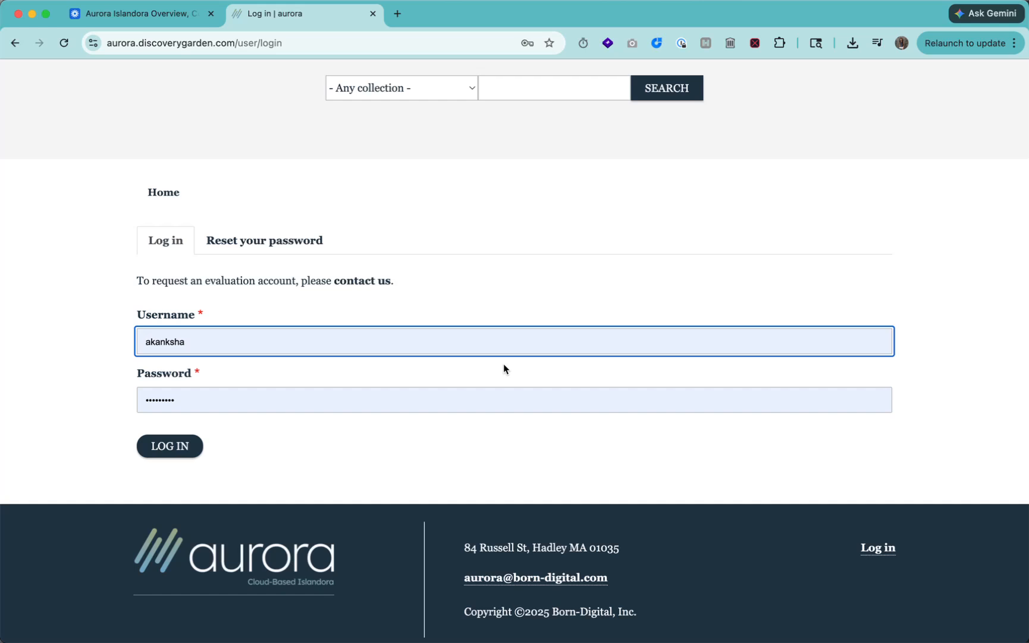
left_click(176, 450)
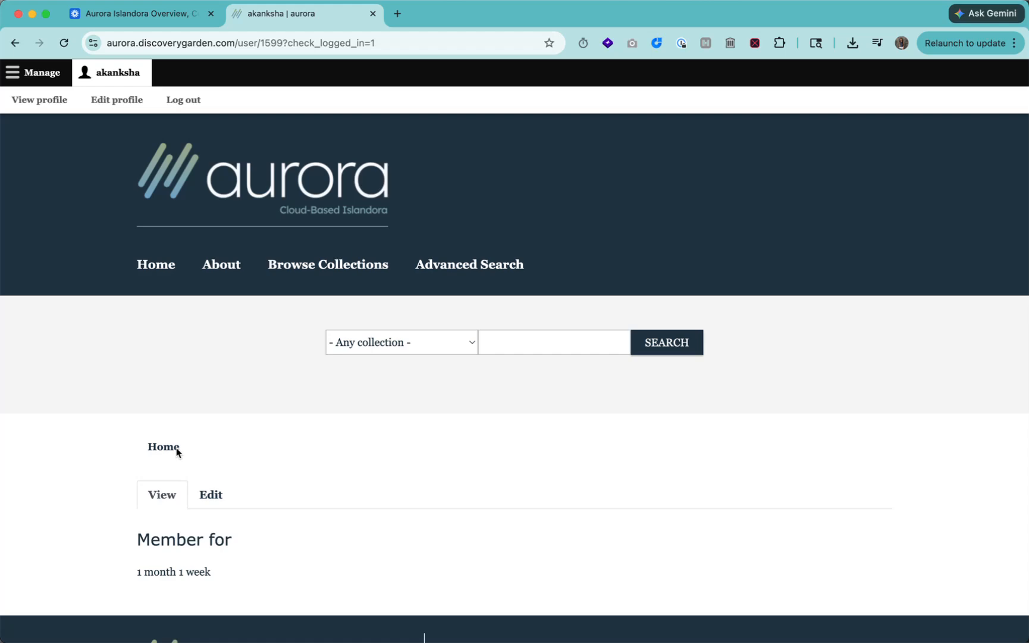
Open the site's content administration list from the account profile page
scroll(176, 452, "down", 5)
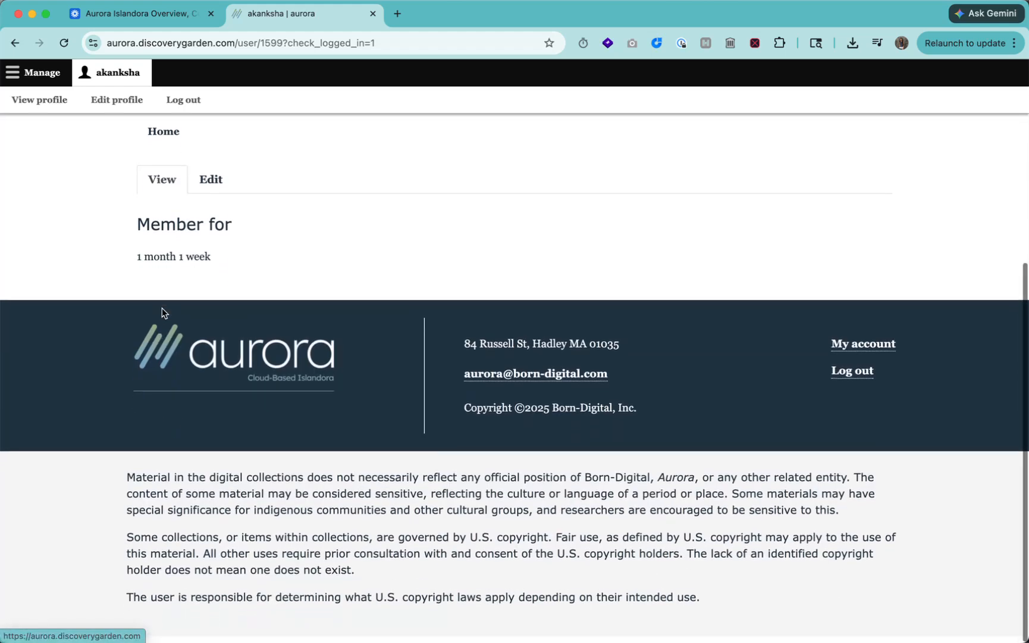
scroll(161, 313, "up", 5)
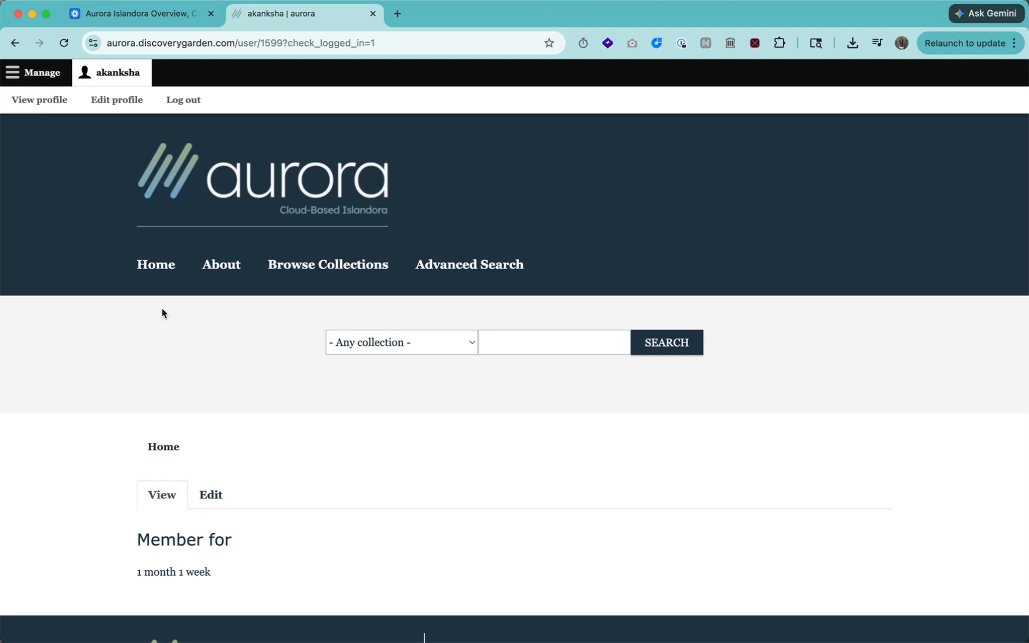
scroll(162, 309, "down", 5)
scroll(161, 308, "up", 5)
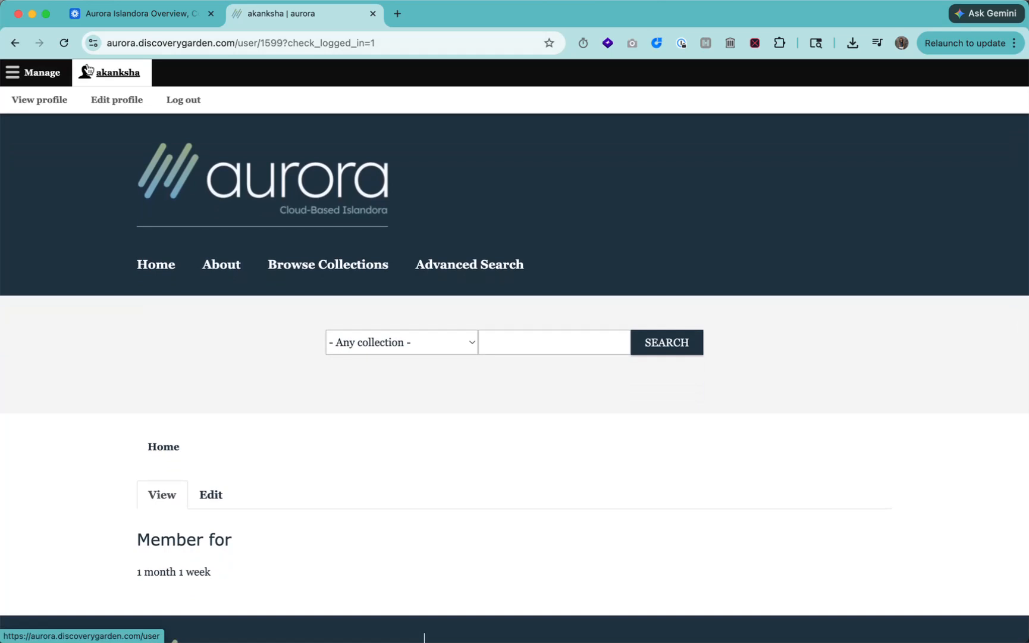
left_click(44, 76)
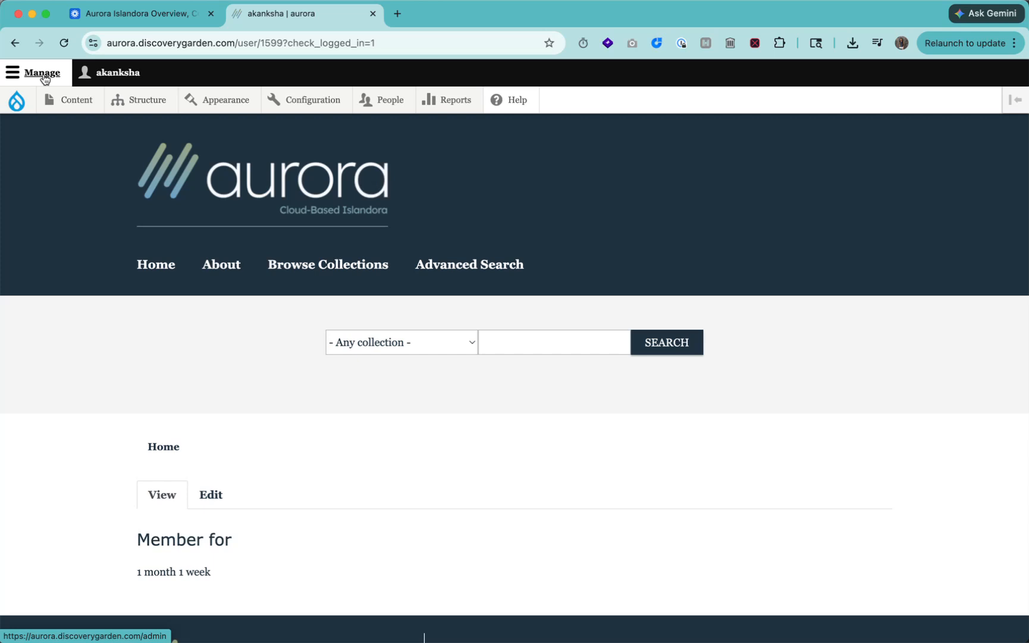
left_click(71, 100)
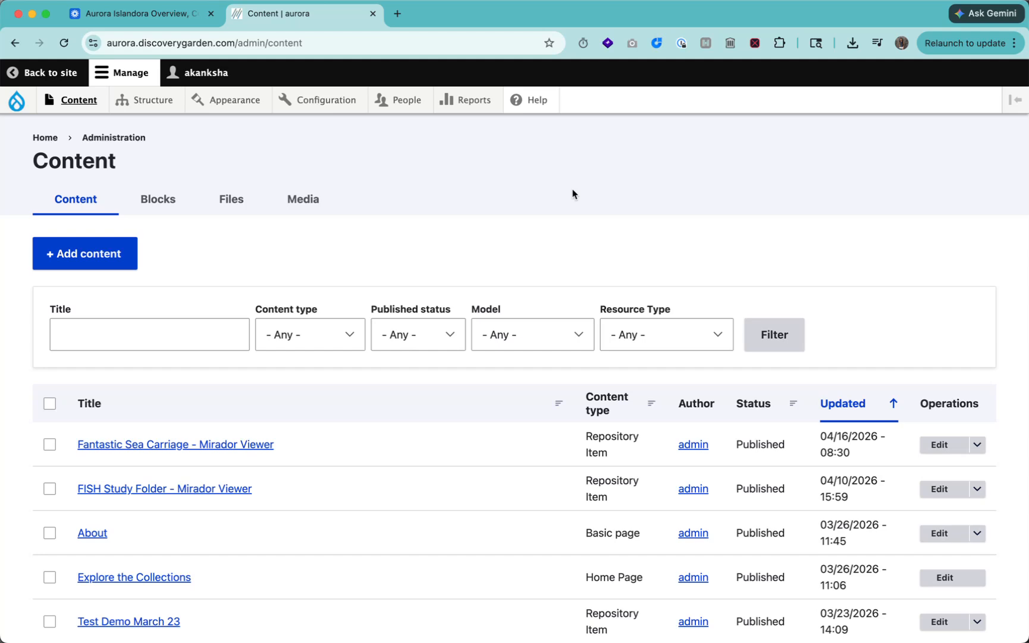
Look through the content list and open "Fantastic Sea Carriage - Mirador Viewer" for editing
scroll(453, 495, "down", 15)
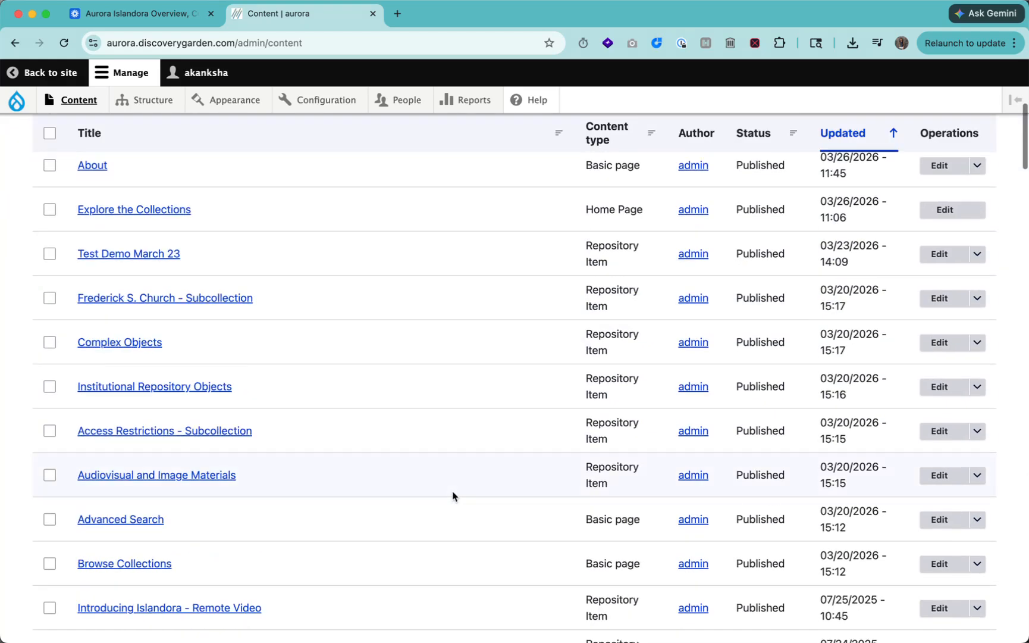
scroll(452, 496, "down", 20)
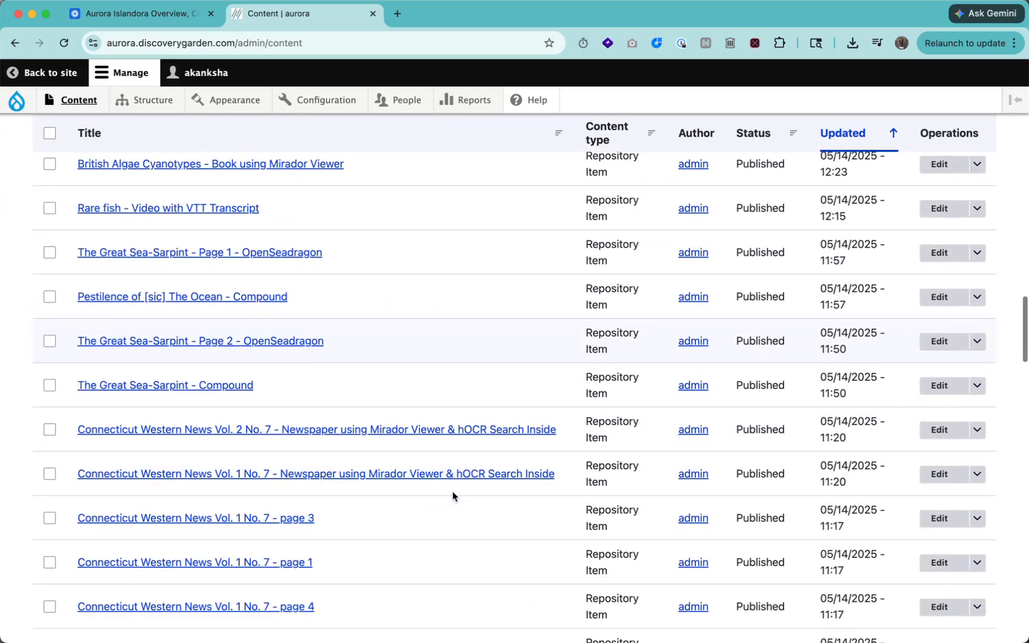
scroll(453, 496, "down", 20)
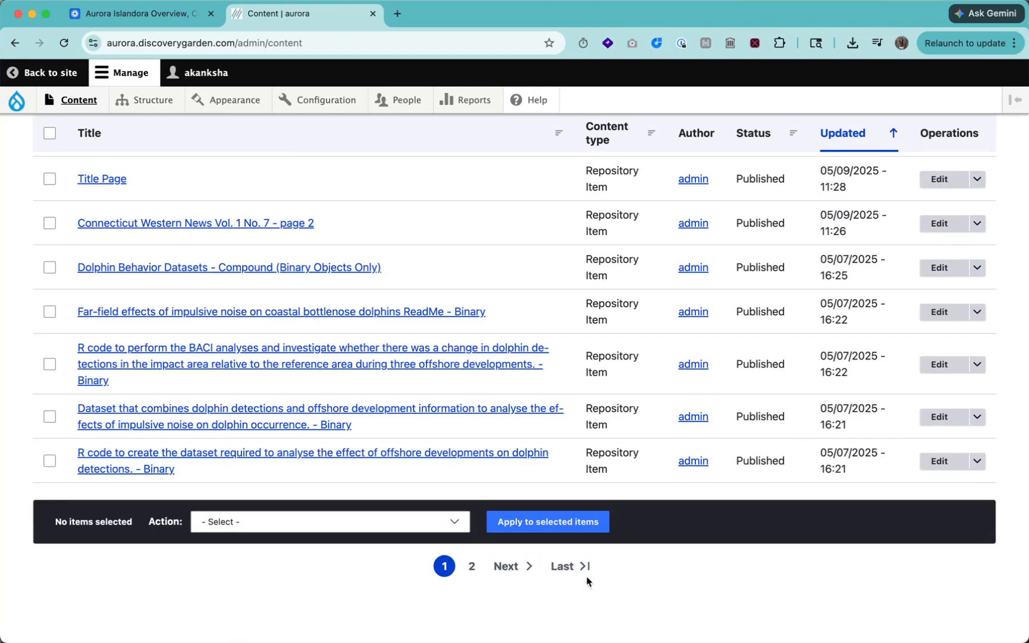
scroll(587, 576, "up", 20)
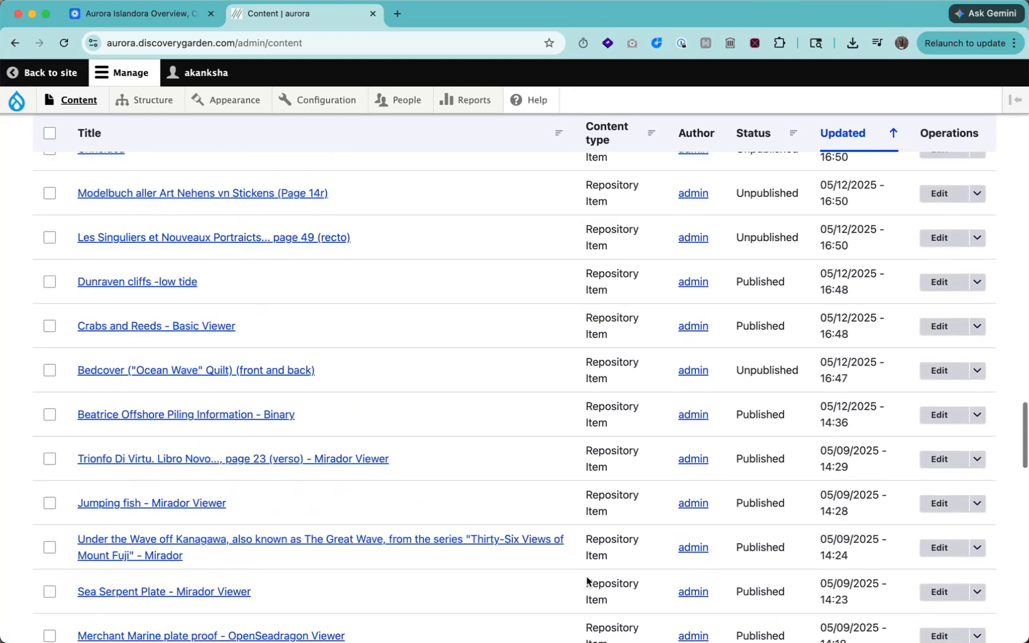
scroll(586, 580, "up", 15)
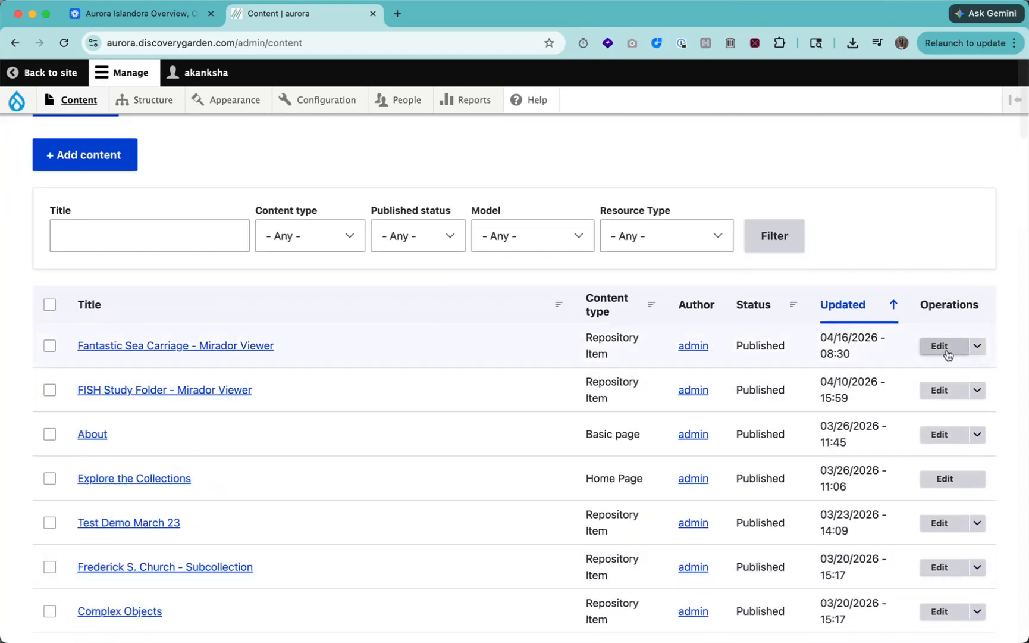
left_click(977, 346)
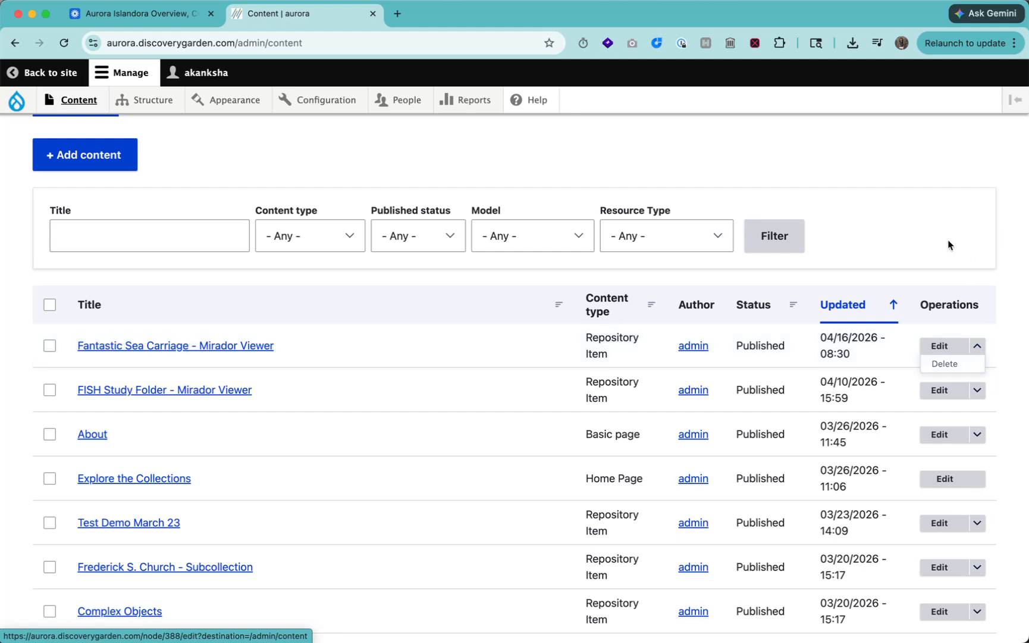
left_click(941, 350)
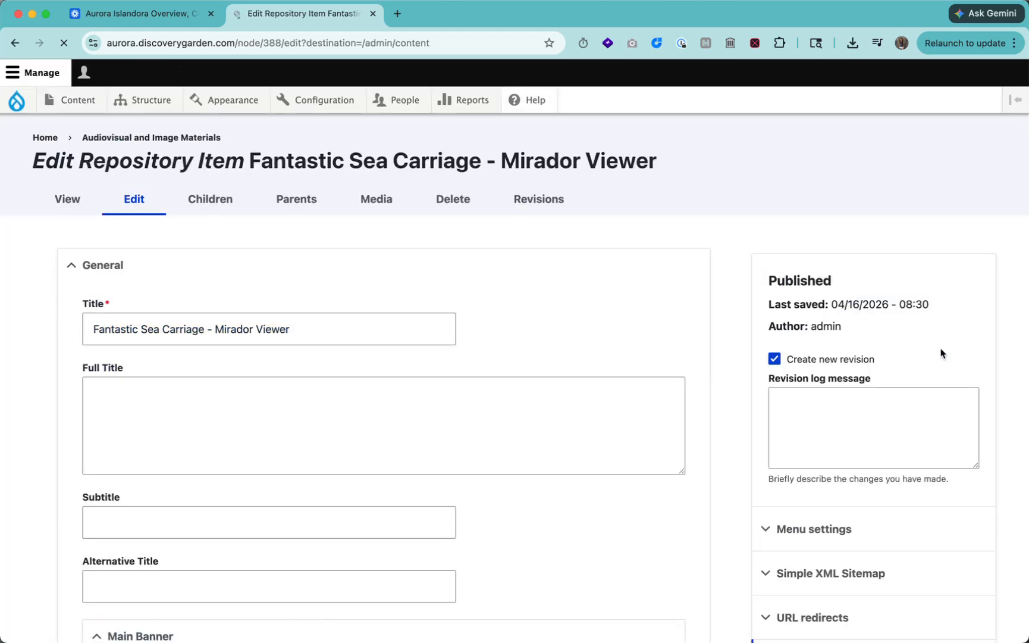
Review the repository item's metadata fields, from the titles through creators, dates and publisher to the System section
left_click(488, 439)
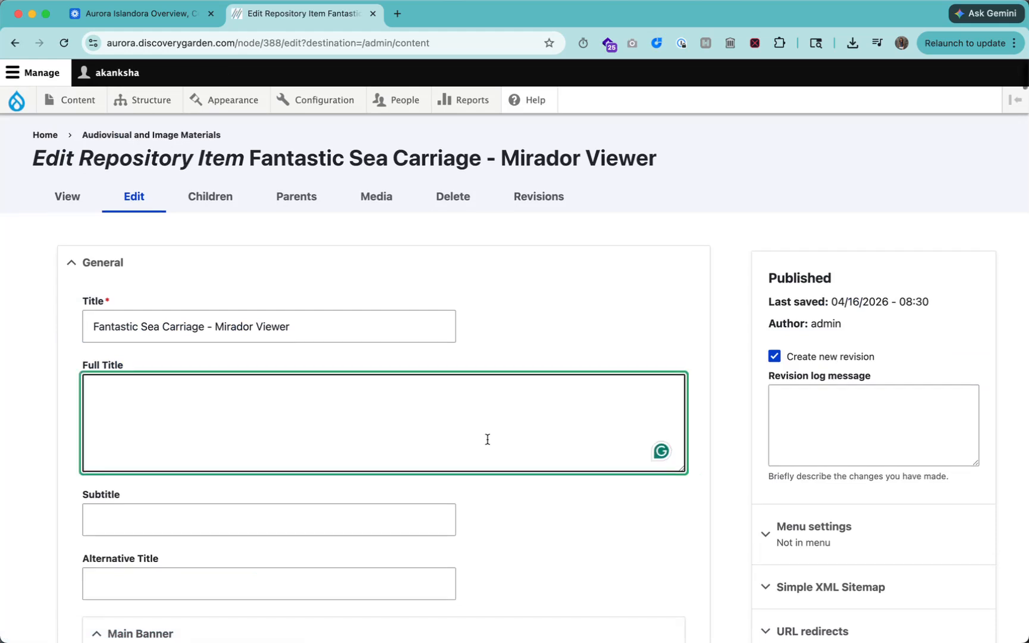
scroll(487, 441, "down", 2)
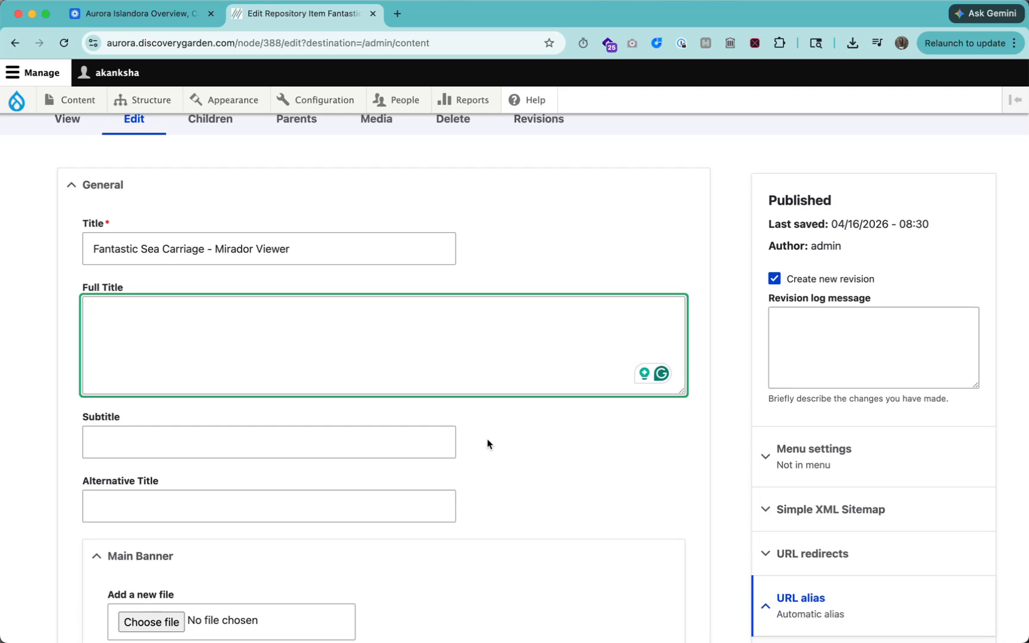
scroll(488, 443, "down", 15)
scroll(488, 417, "down", 7)
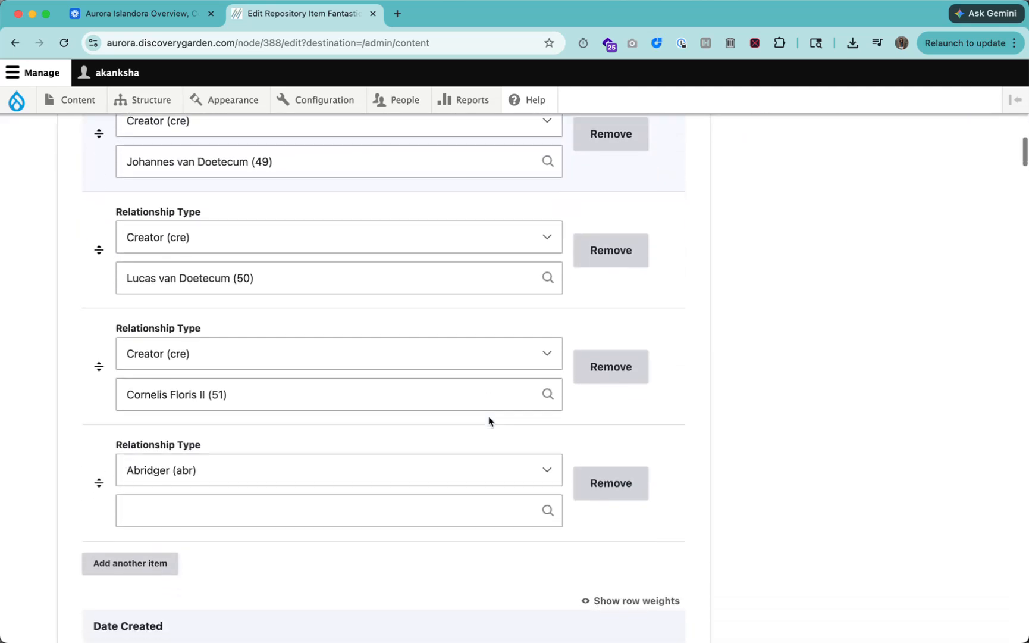
scroll(489, 417, "down", 12)
scroll(488, 419, "down", 18)
scroll(488, 420, "down", 17)
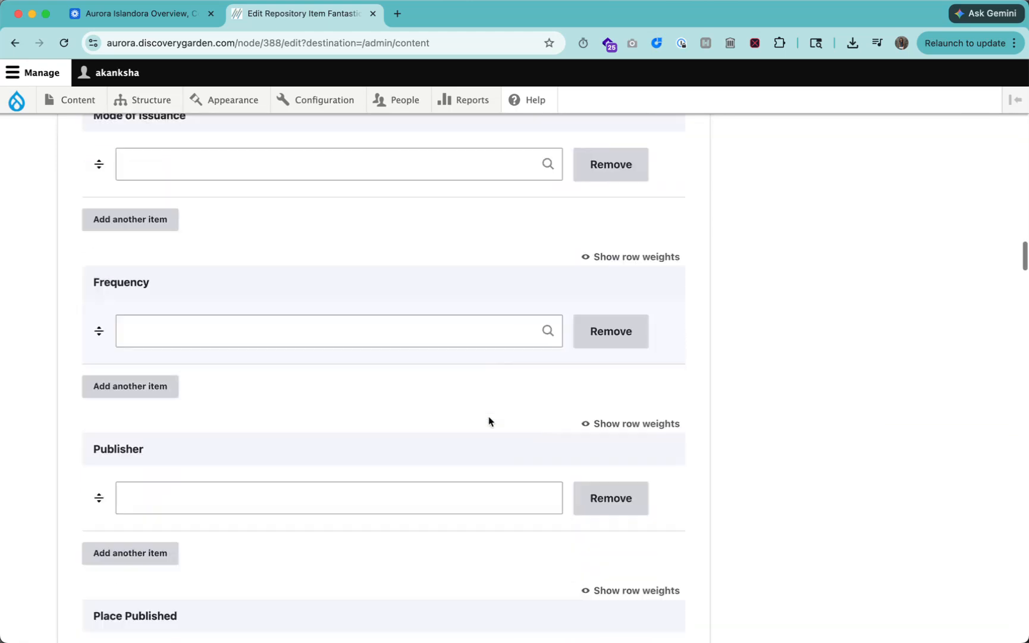
scroll(488, 419, "down", 20)
scroll(489, 420, "down", 20)
scroll(489, 421, "up", 8)
scroll(489, 420, "down", 3)
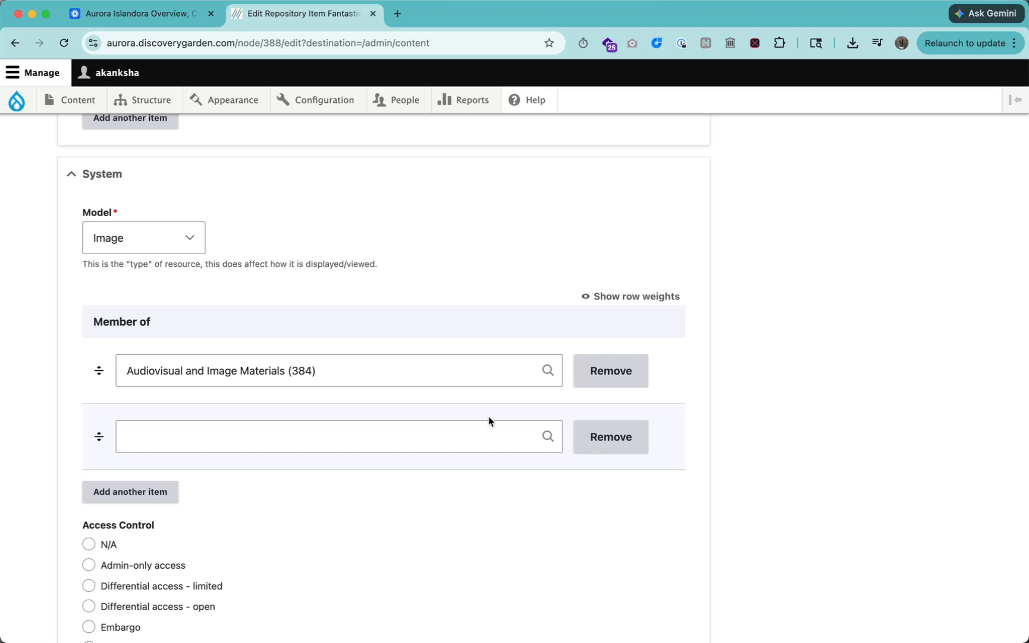
Check the available Model types and the empty Member of entry in the System section
left_click(149, 242)
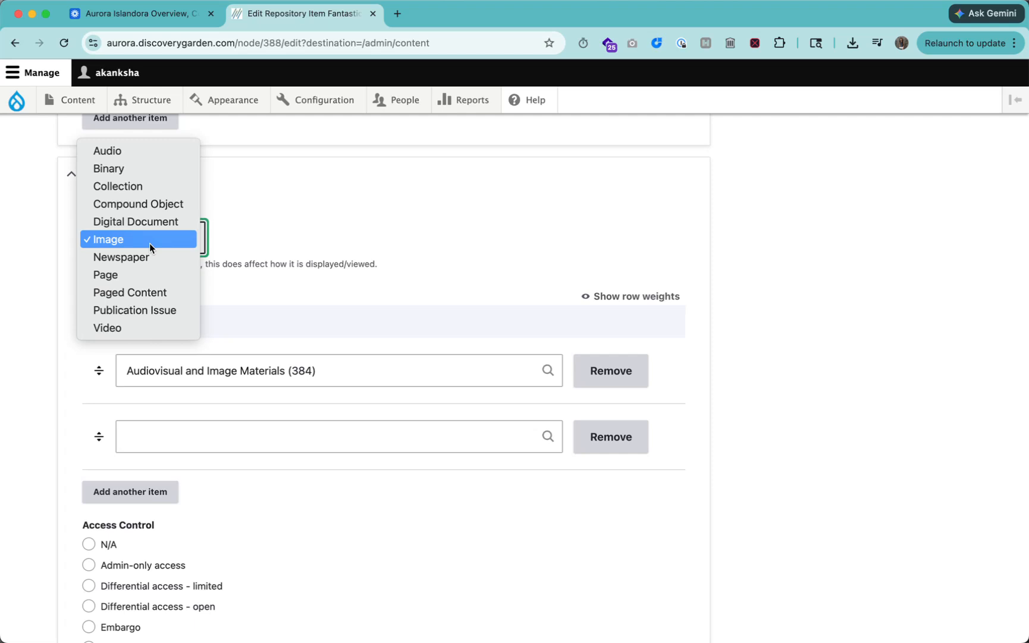
left_click(355, 294)
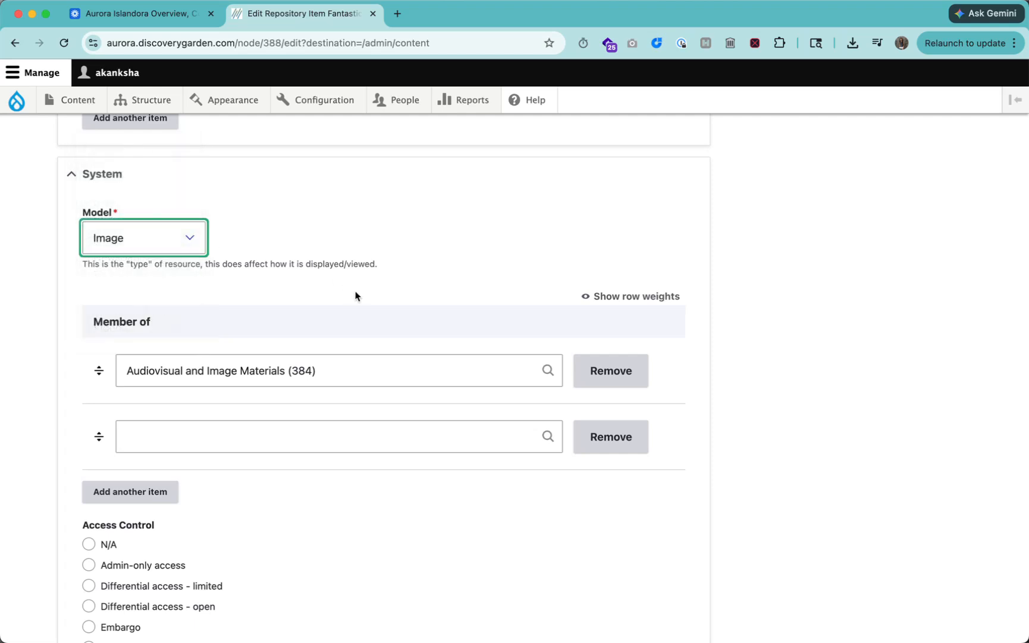
scroll(356, 294, "down", 5)
left_click(355, 291)
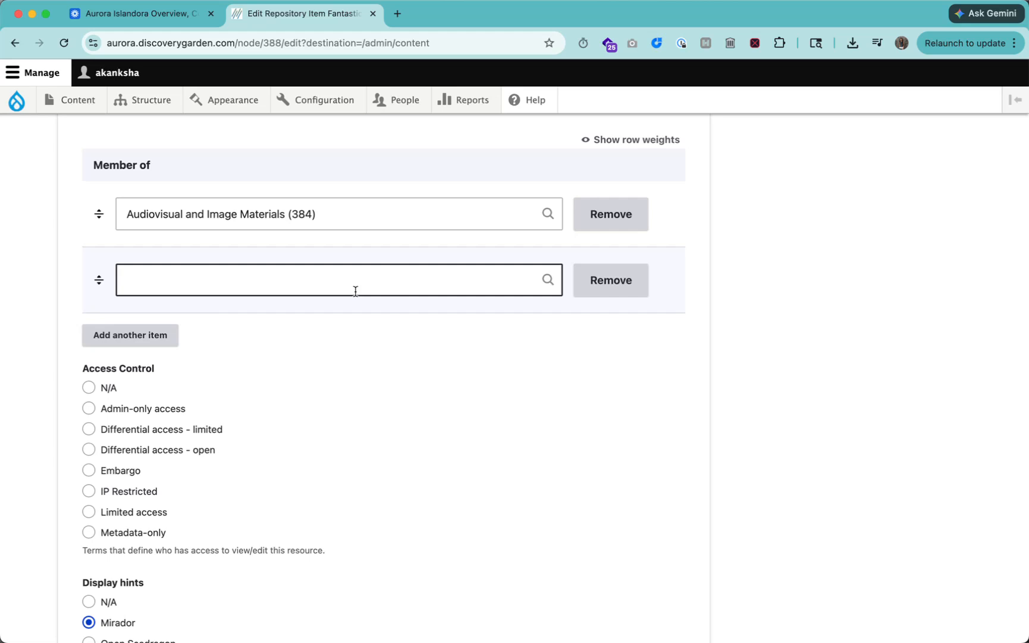
left_click(355, 291)
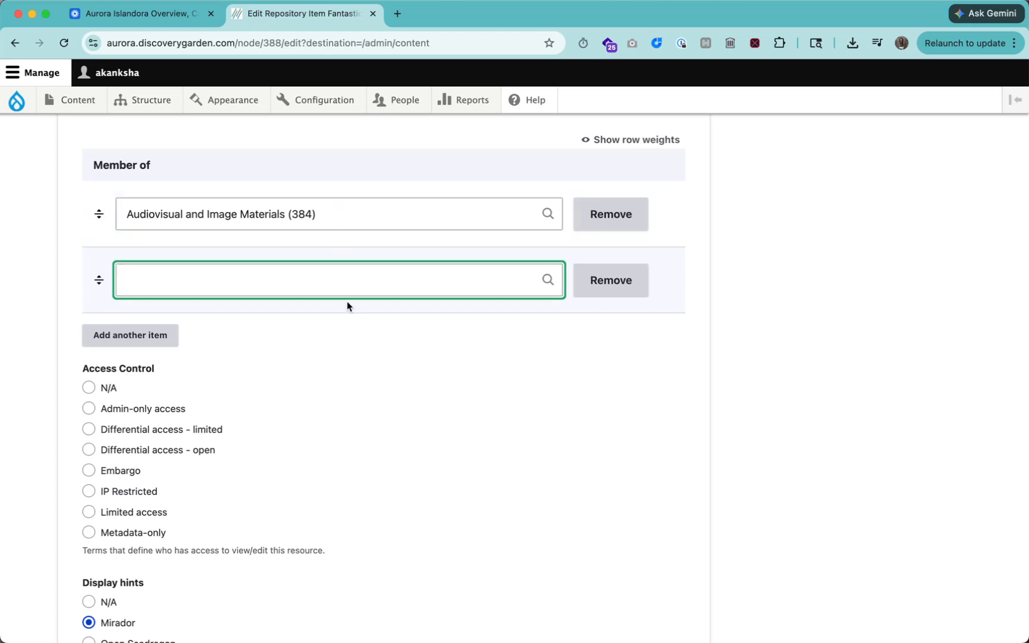
Set the item's Access Control to IP Restricted
scroll(348, 306, "down", 4)
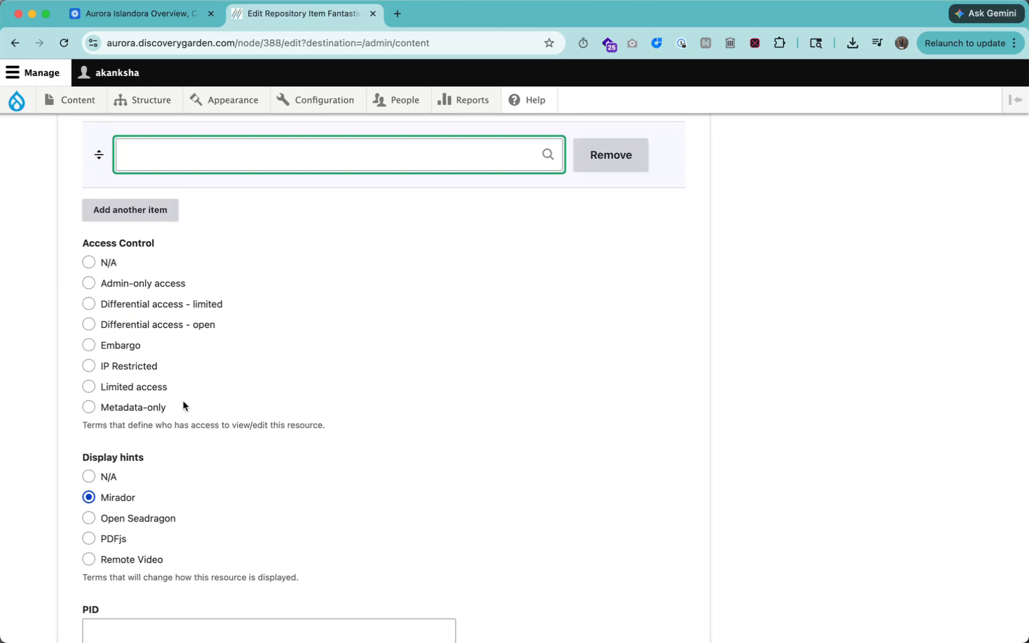
scroll(183, 406, "down", 3)
left_click(125, 243)
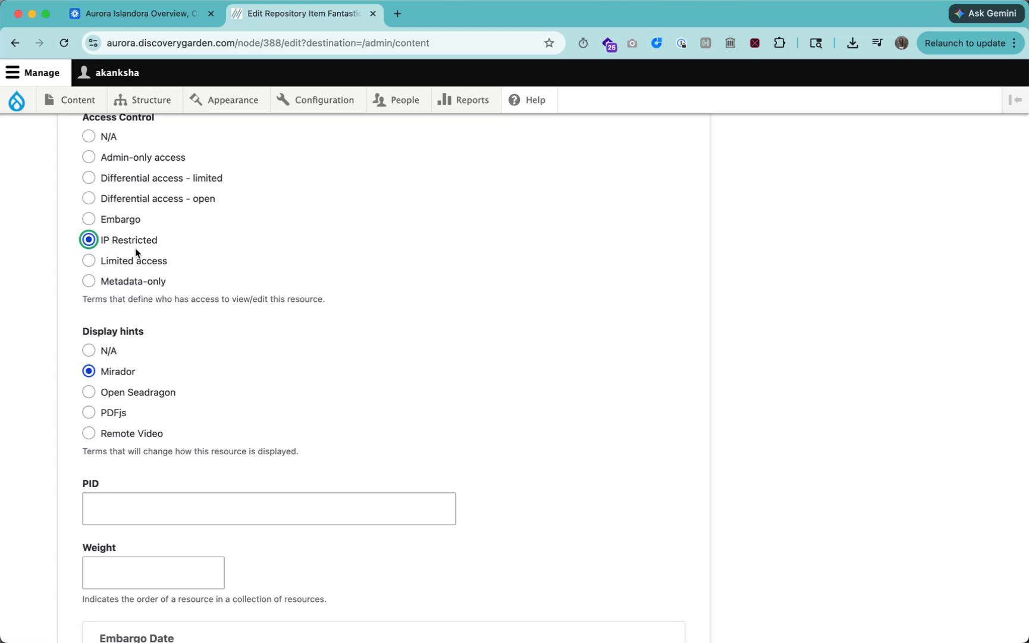
Examine the item's Display hints options and its PID and Weight fields
scroll(136, 248, "down", 2)
left_click_drag(156, 169, 198, 294)
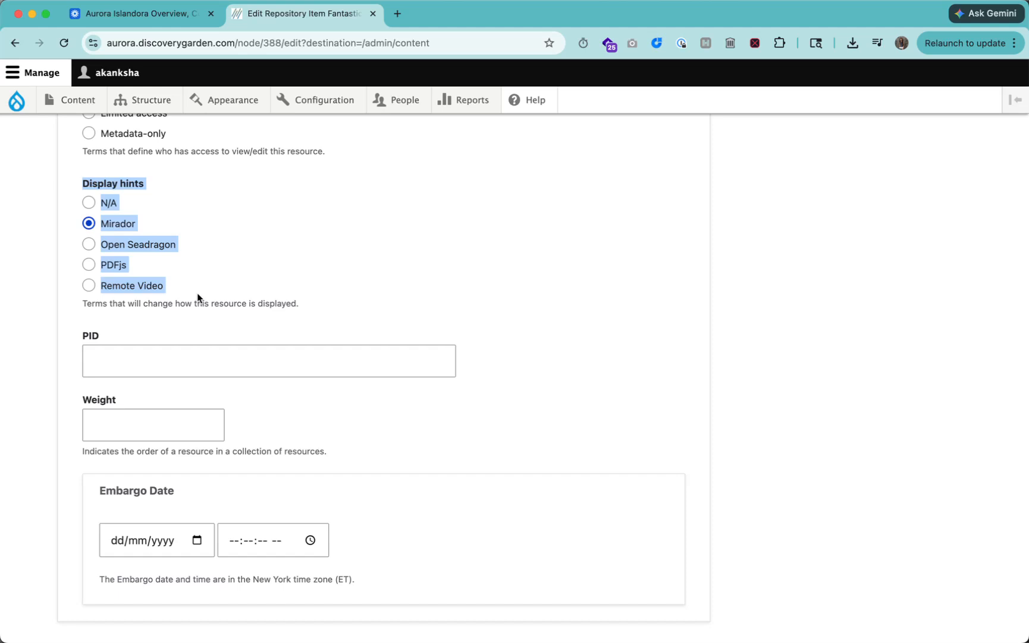
scroll(198, 297, "down", 3)
left_click(158, 181)
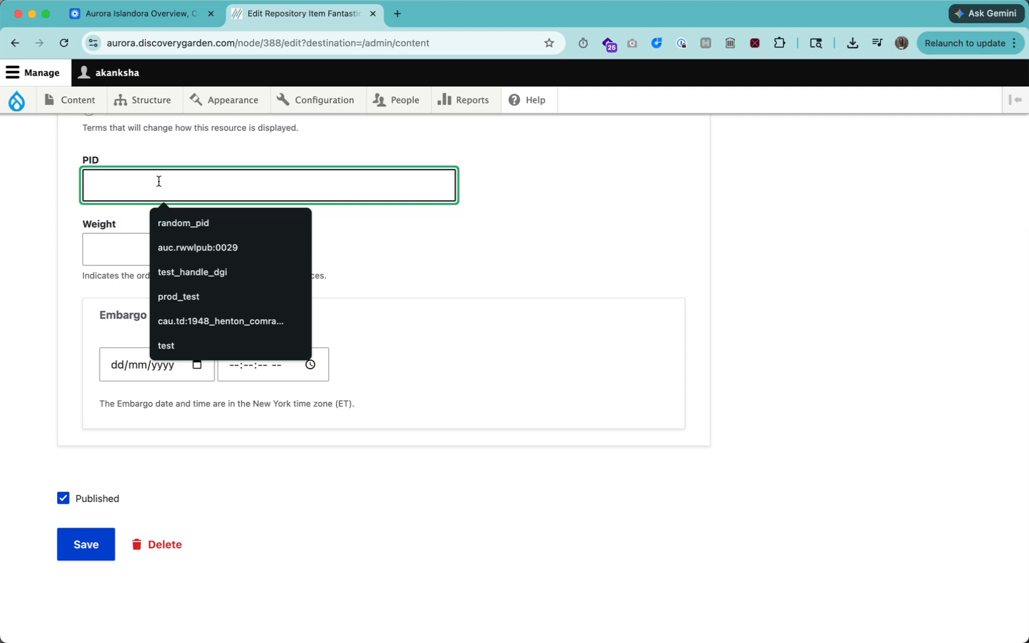
left_click(102, 258)
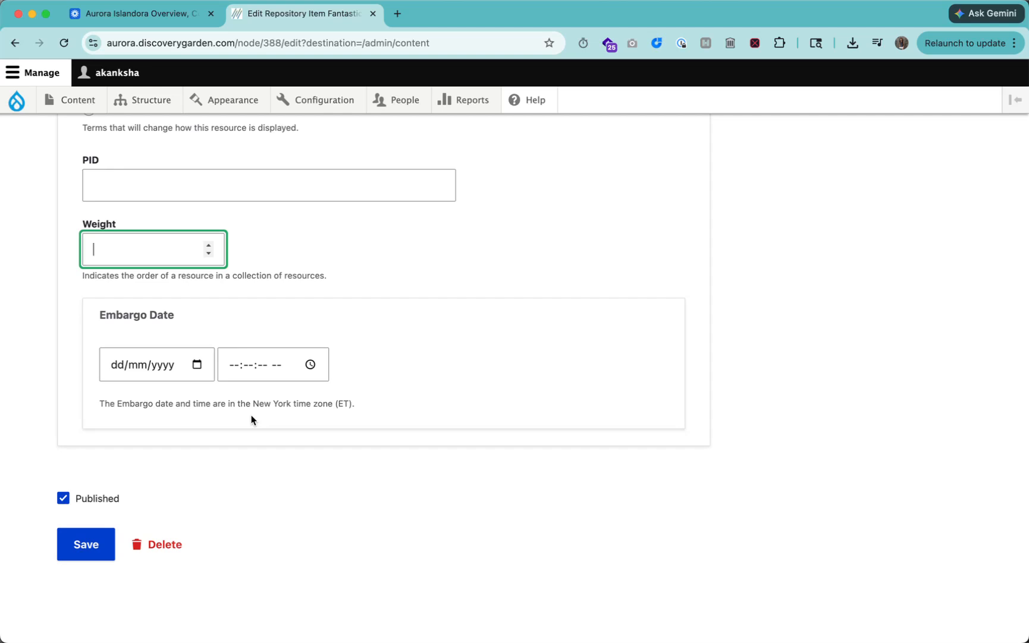
Toggle the item's Published setting off and back on
left_click(73, 493)
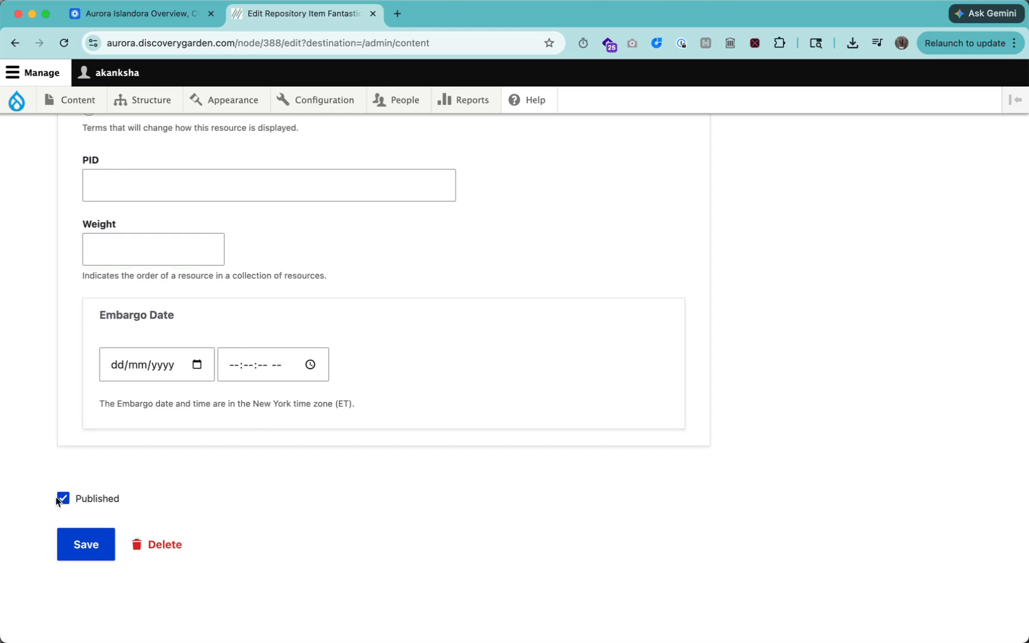
left_click(63, 500)
left_click(63, 500)
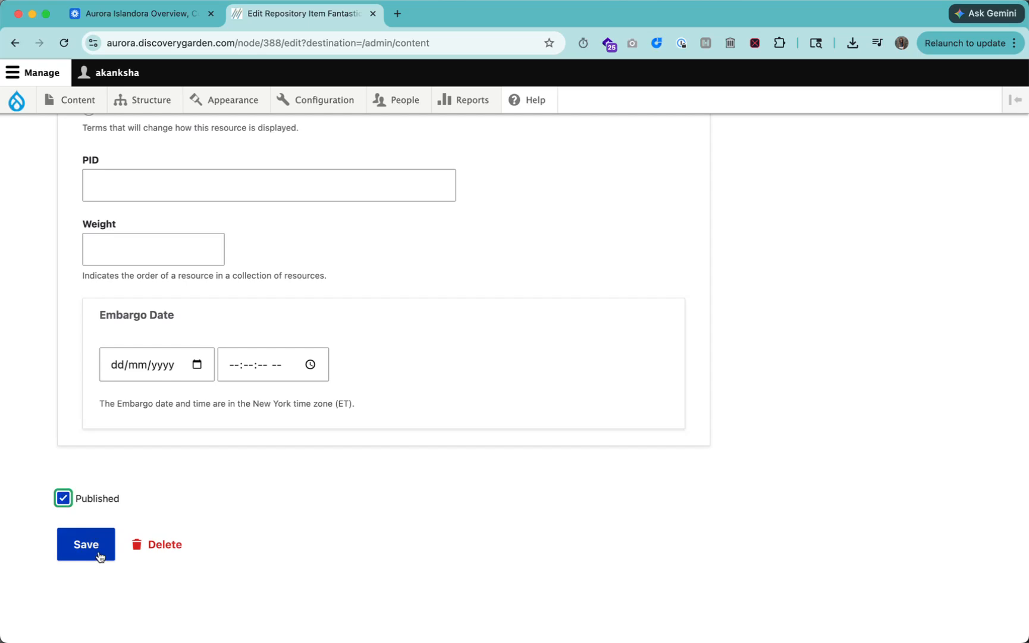
Check the item's side settings and its full automatically generated URL alias
scroll(284, 376, "up", 20)
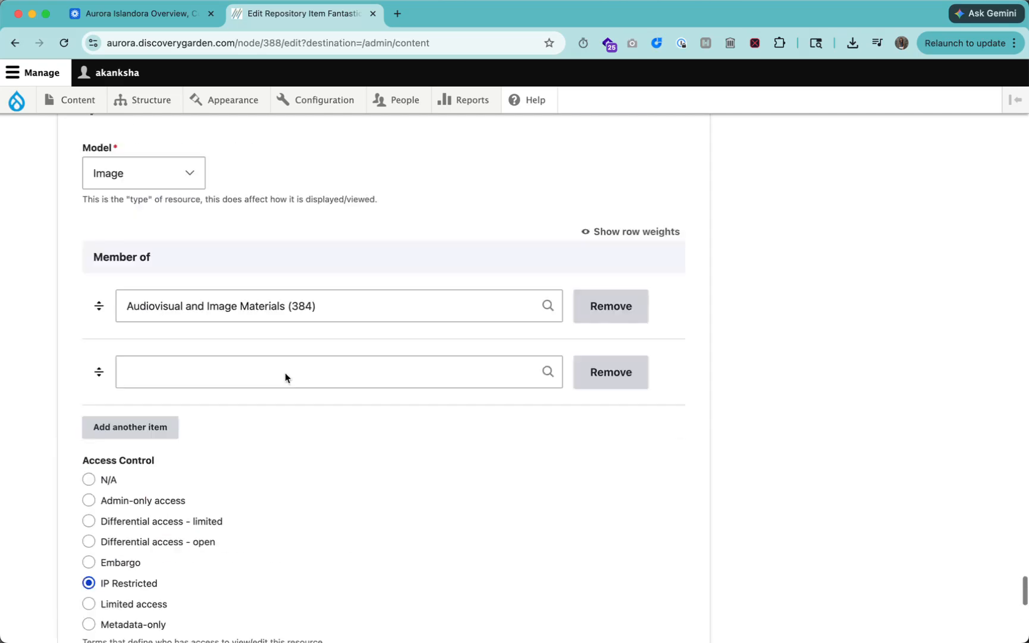
scroll(288, 382, "up", 20)
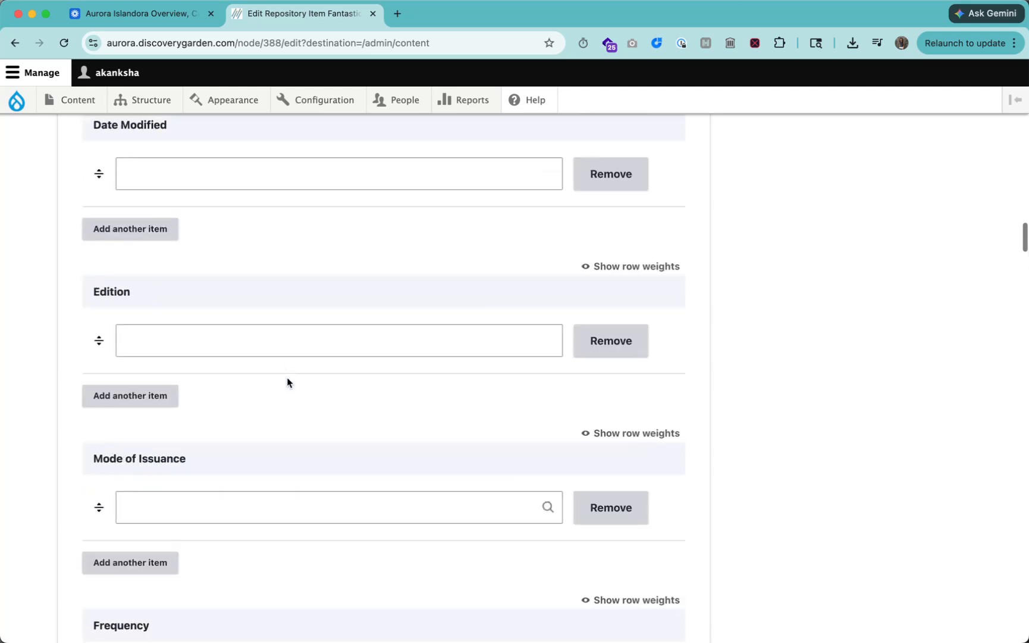
scroll(287, 384, "up", 10)
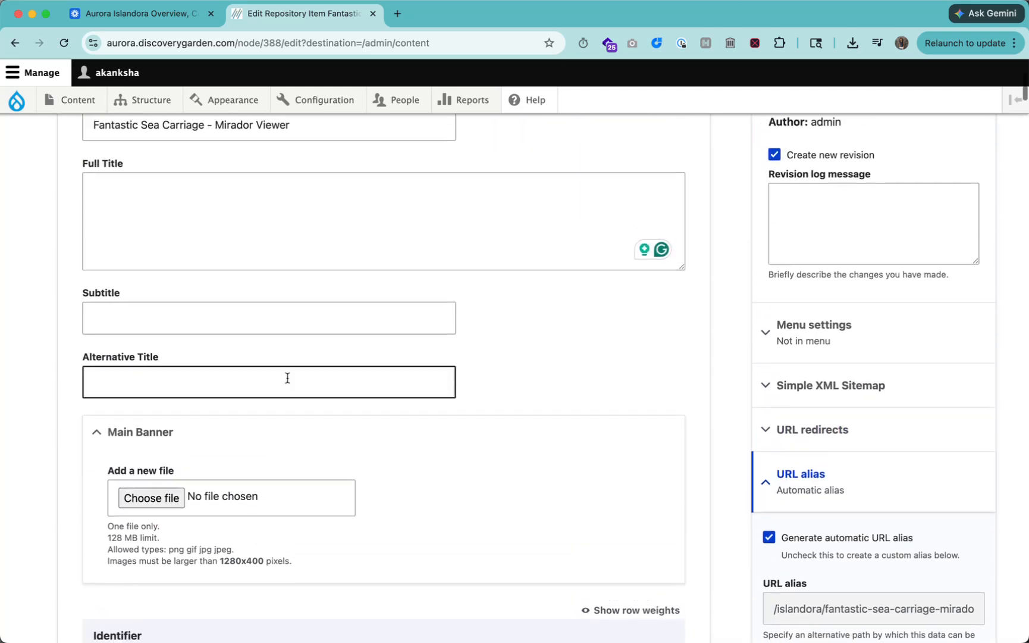
scroll(755, 321, "down", 3)
scroll(753, 327, "down", 3)
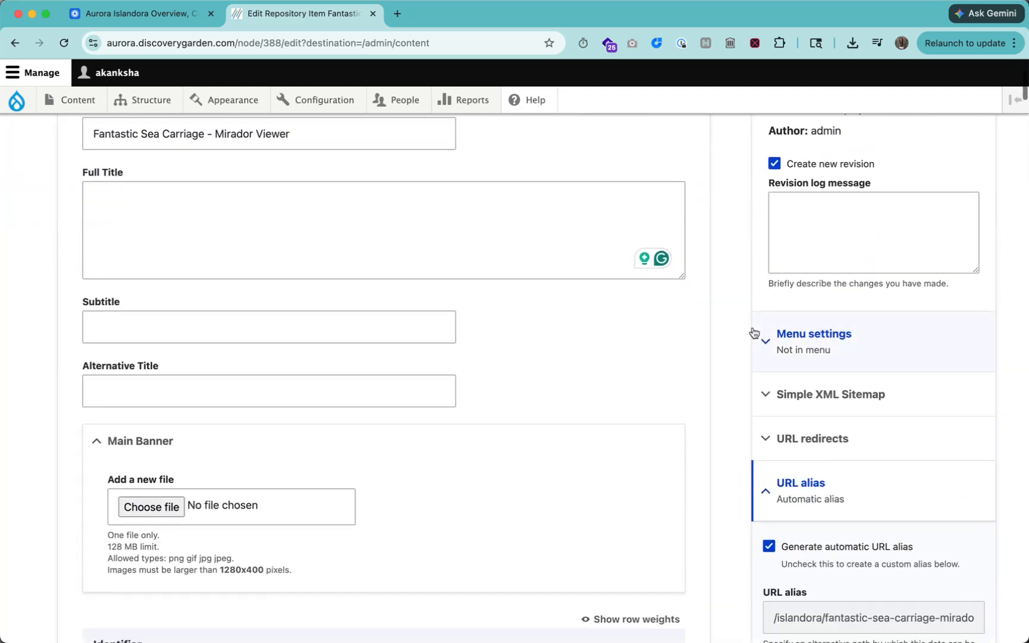
left_click_drag(790, 497, 990, 496)
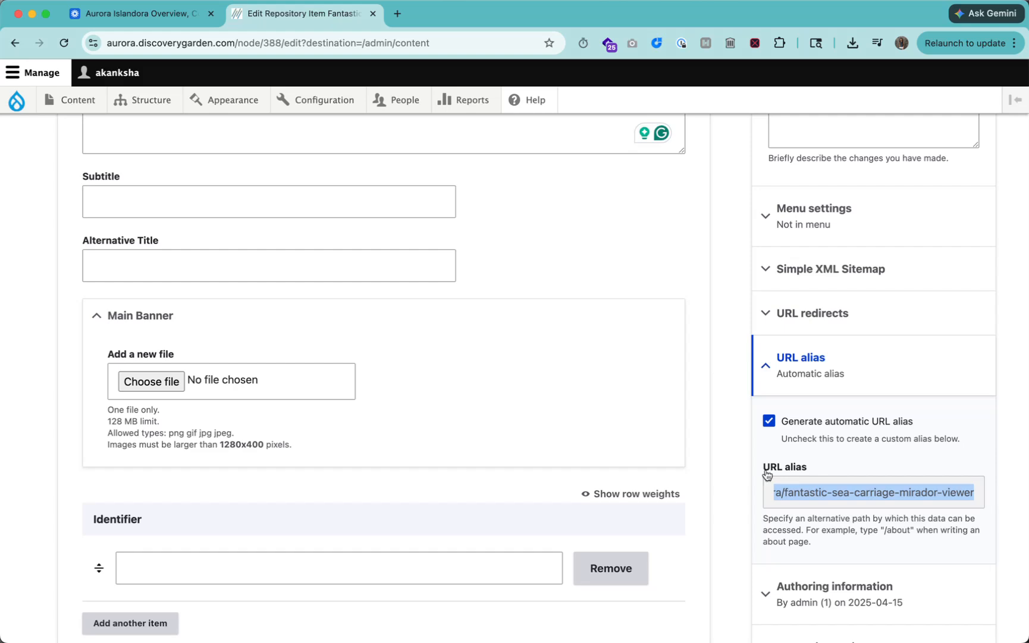
scroll(455, 420, "up", 6)
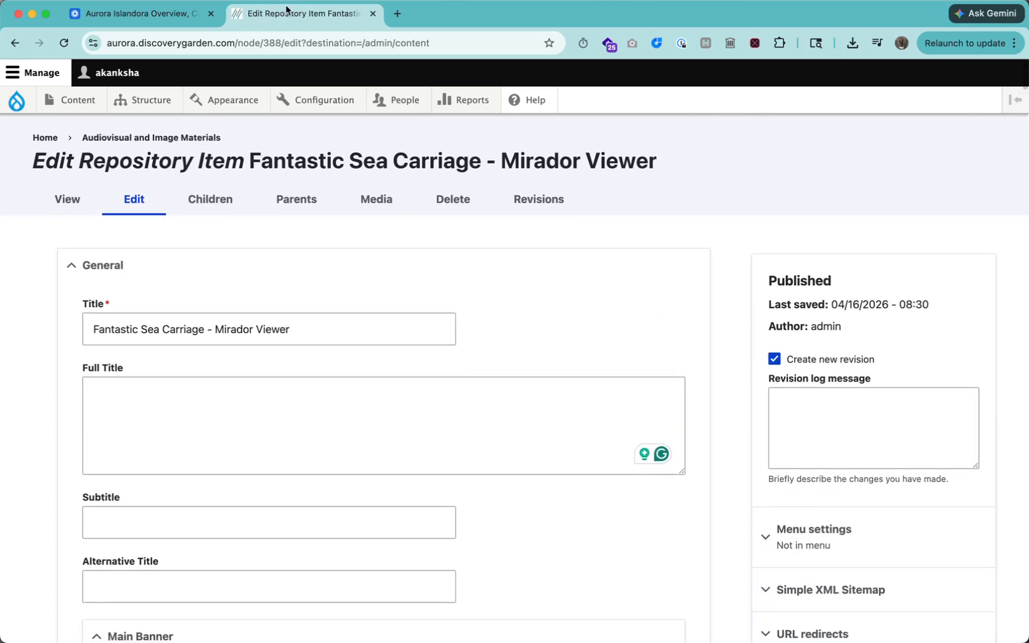
Open a blank Repository Item creation form from the site's content list to view its fields
left_click(83, 101)
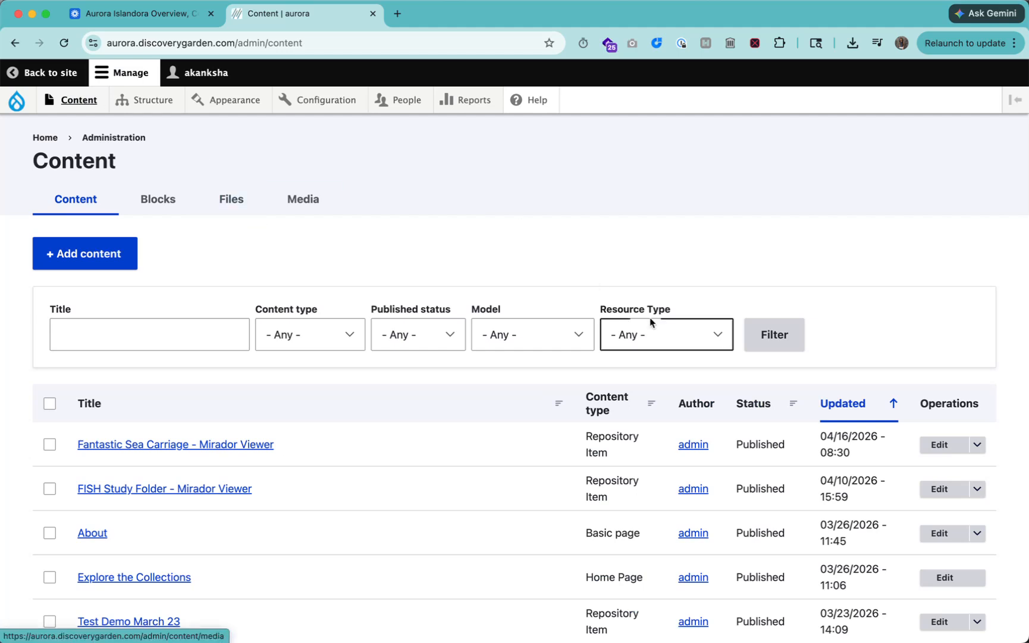
left_click(119, 257)
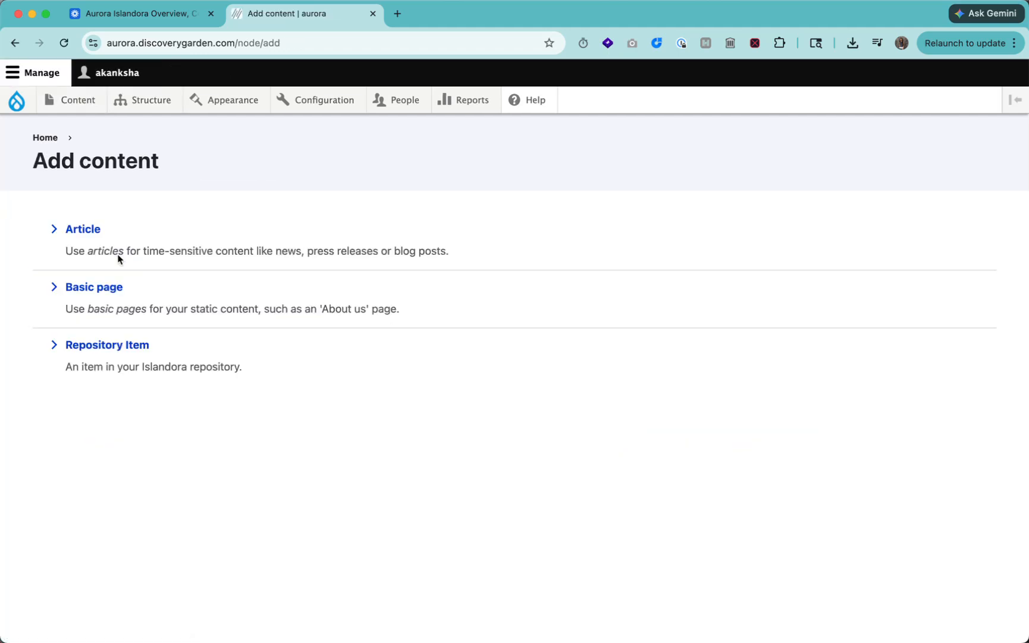
left_click(131, 349)
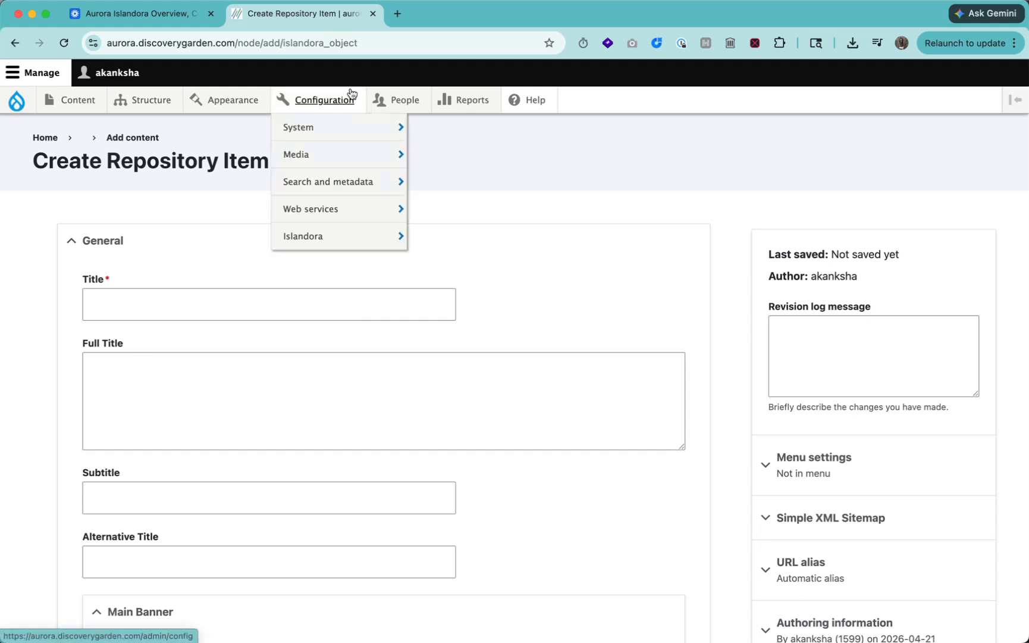
left_click(303, 375)
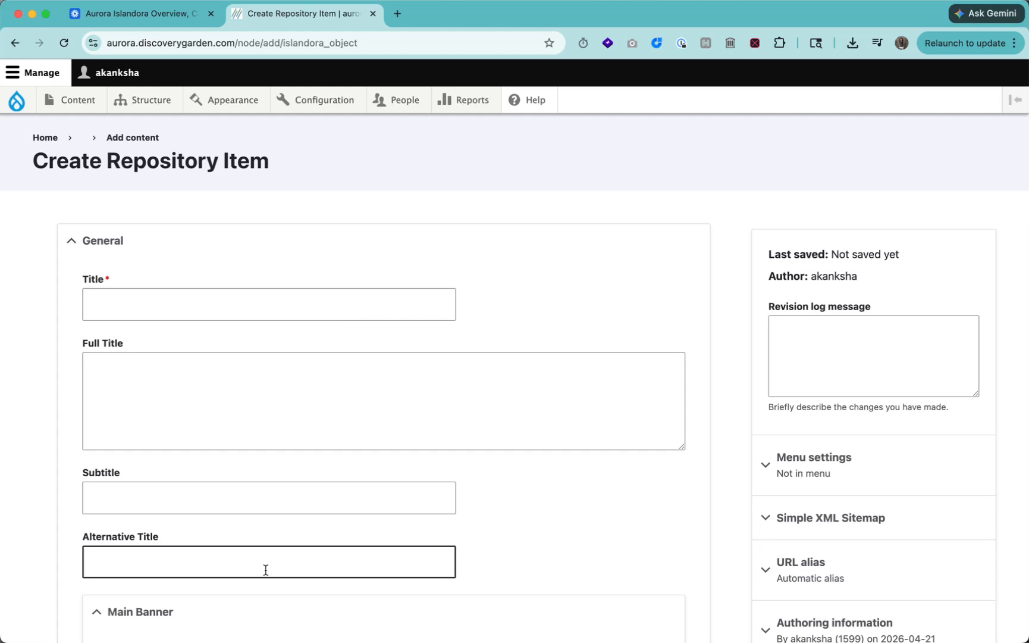
Open Fantastic Sea Carriage - Mirador Viewer for editing from the content list and check its available Resource Type options
left_click(76, 103)
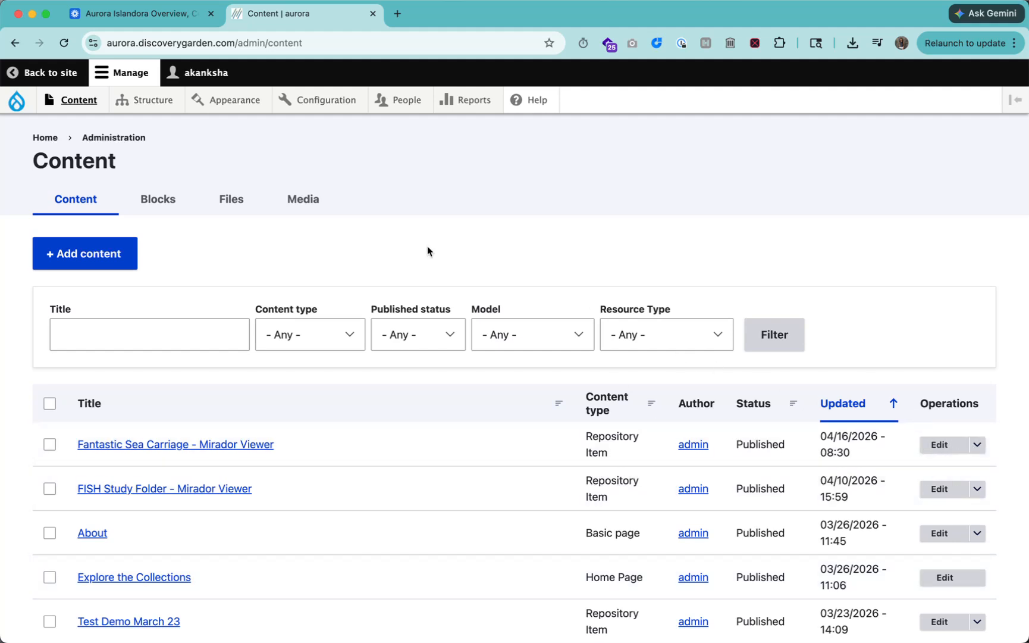
left_click(940, 444)
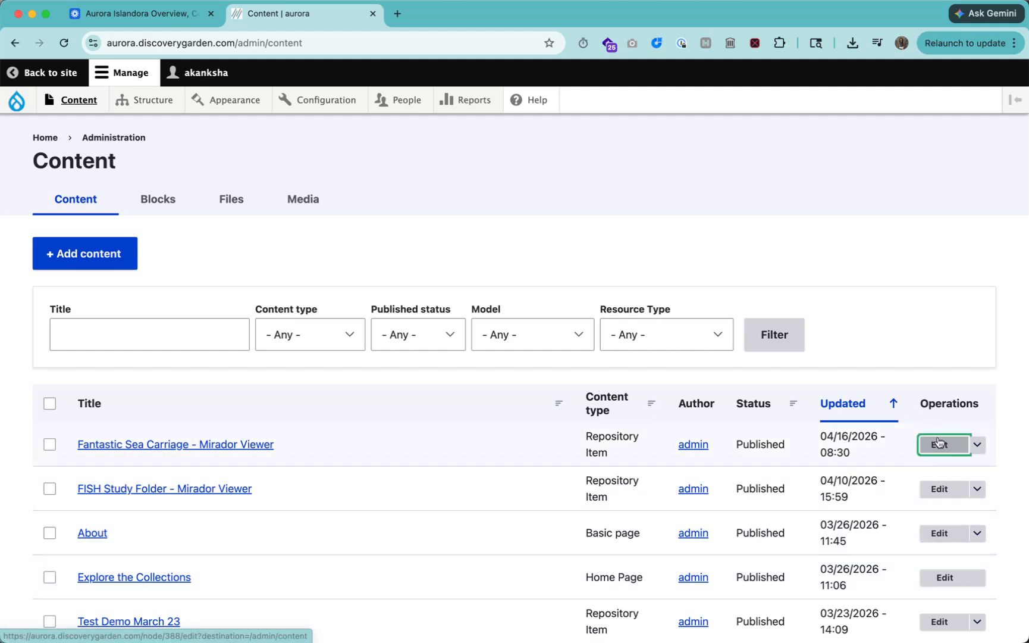
scroll(382, 427, "down", 10)
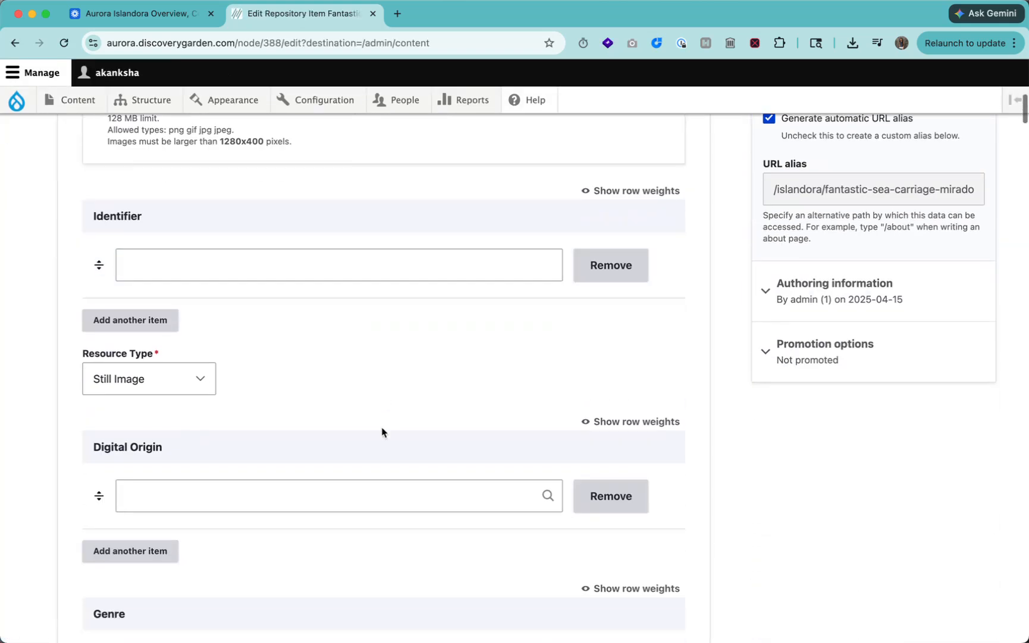
left_click(158, 376)
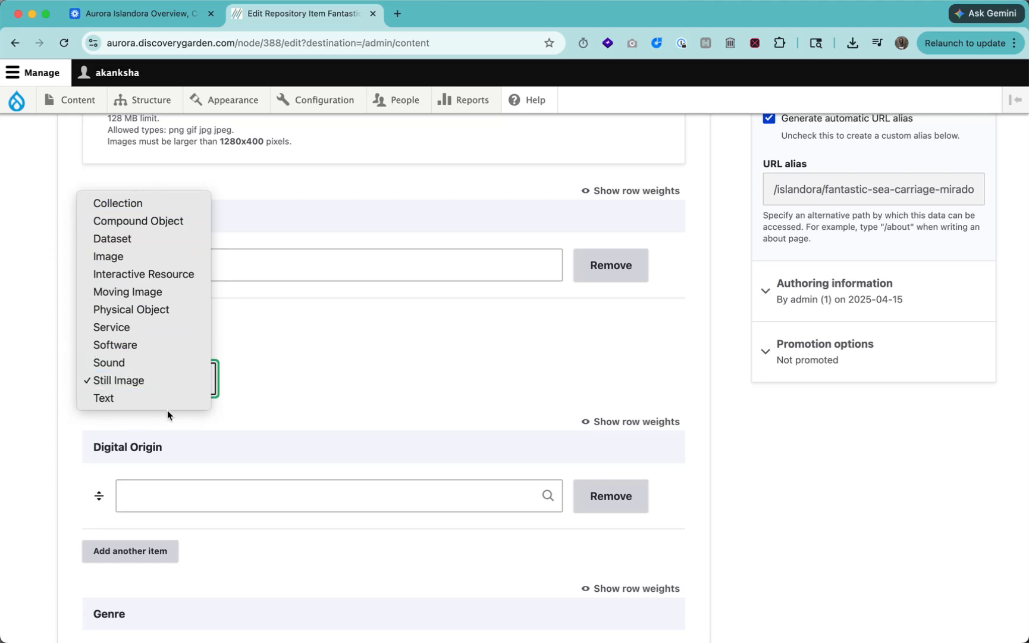
left_click(279, 418)
Try the second Genre entry's term suggestions with "b", then replace the text with "album2"
scroll(276, 416, "down", 6)
left_click(182, 394)
type("b")
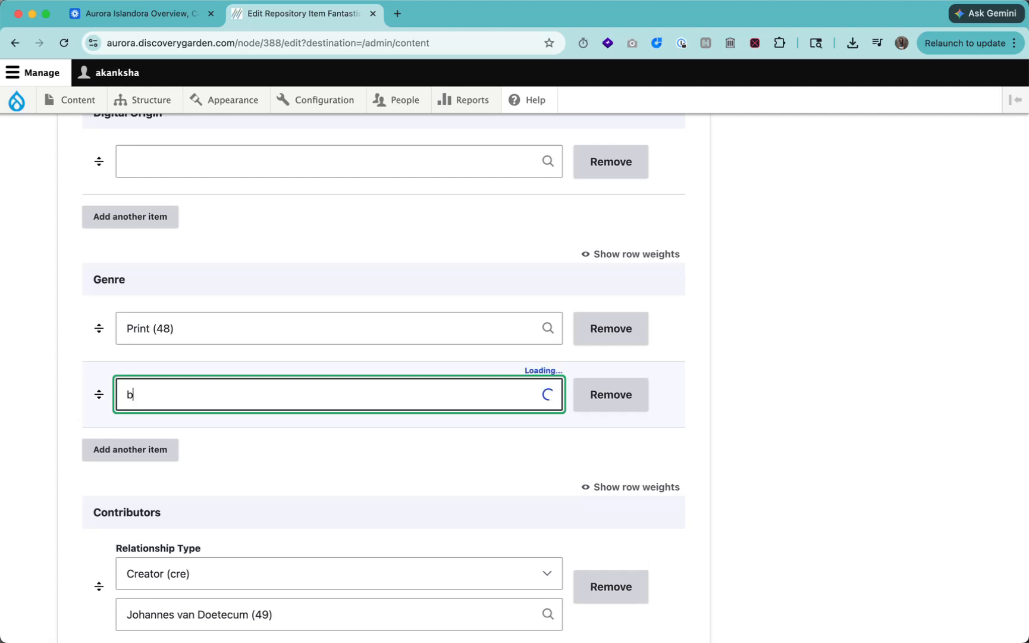
type("n")
key("BackSpace")
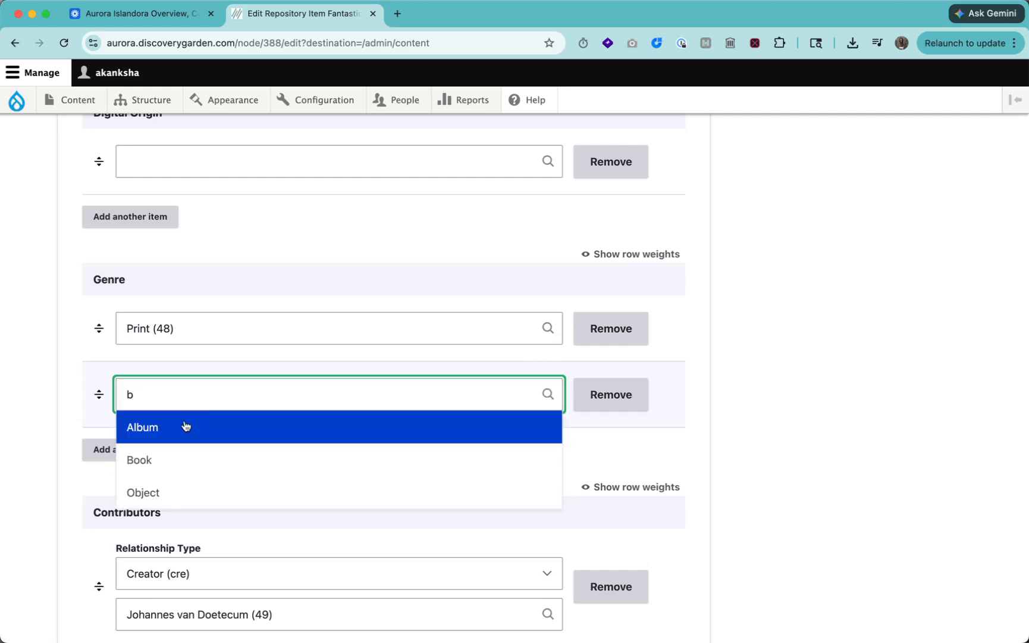
key("BackSpace")
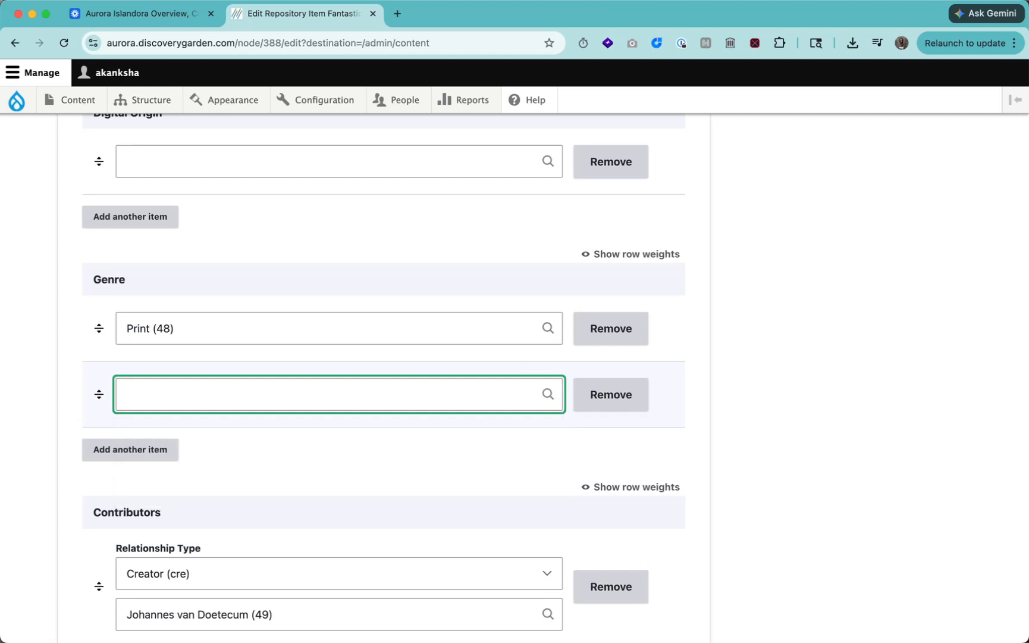
type("al")
type("b")
key("BackSpace")
type("bum2")
Open the site's Taxonomy vocabularies and list the terms of the Degree Level vocabulary
scroll(291, 474, "up", 20)
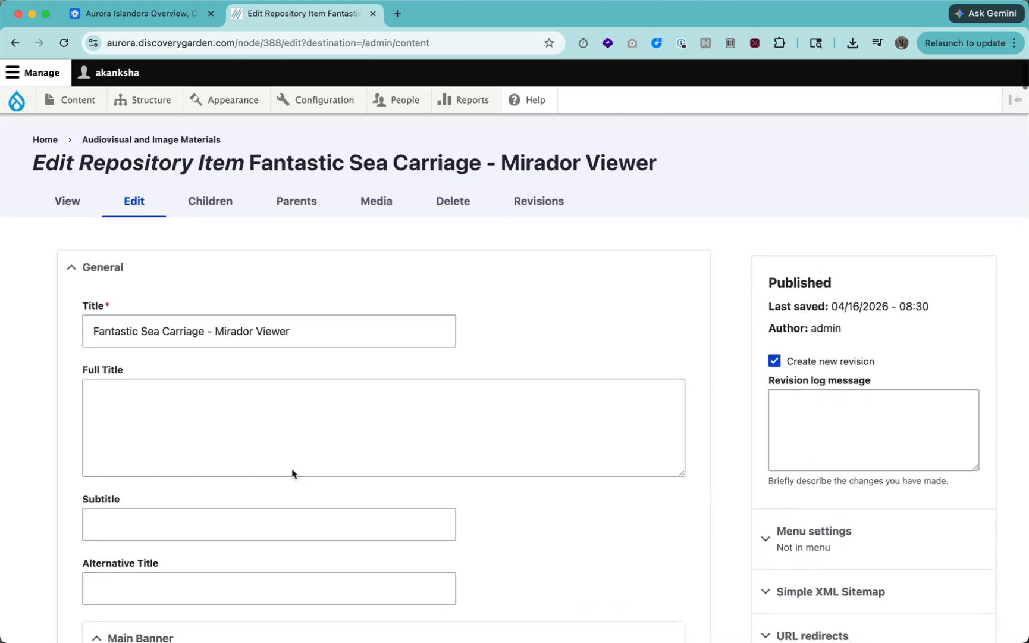
mouse_move(126, 108)
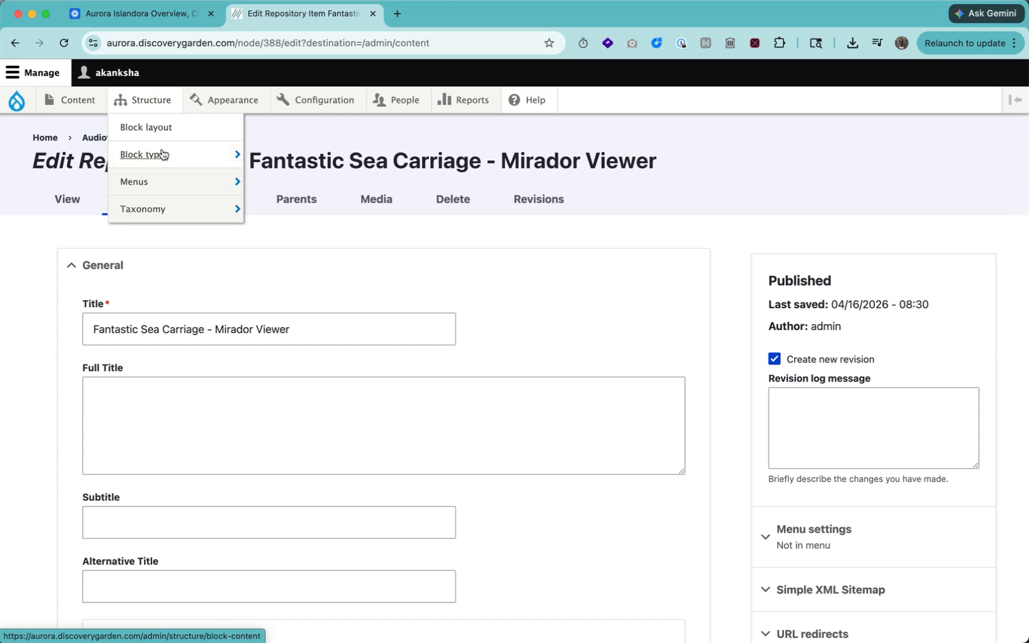
mouse_move(168, 216)
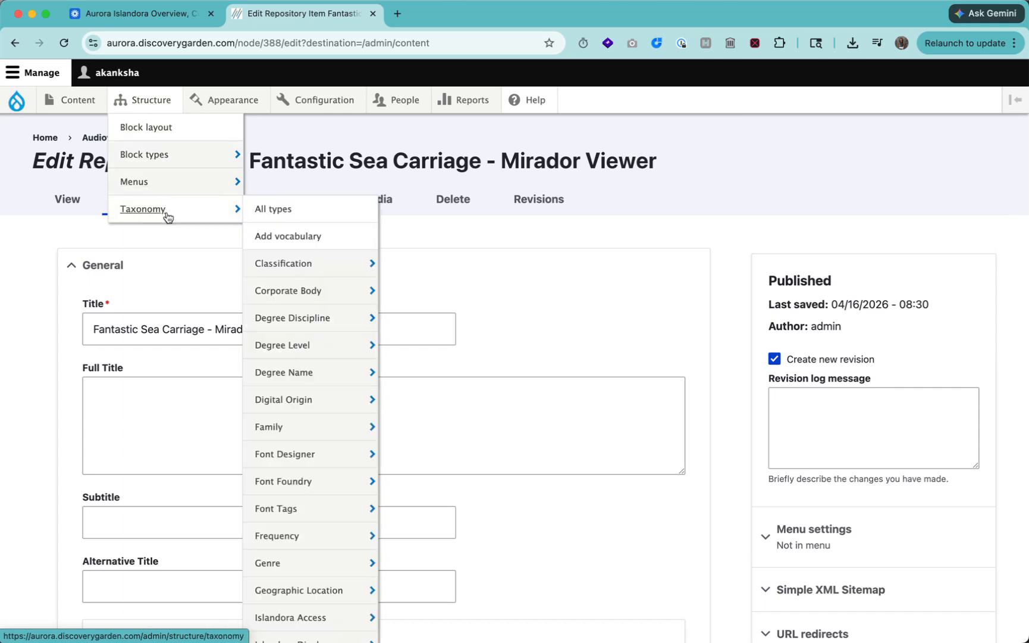
left_click(168, 216)
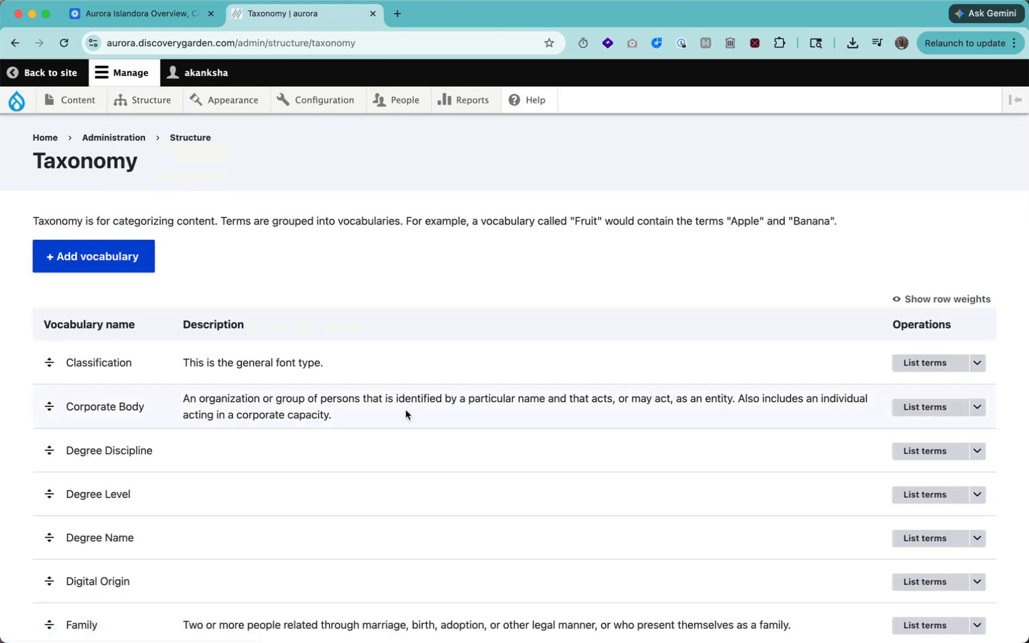
scroll(406, 415, "down", 3)
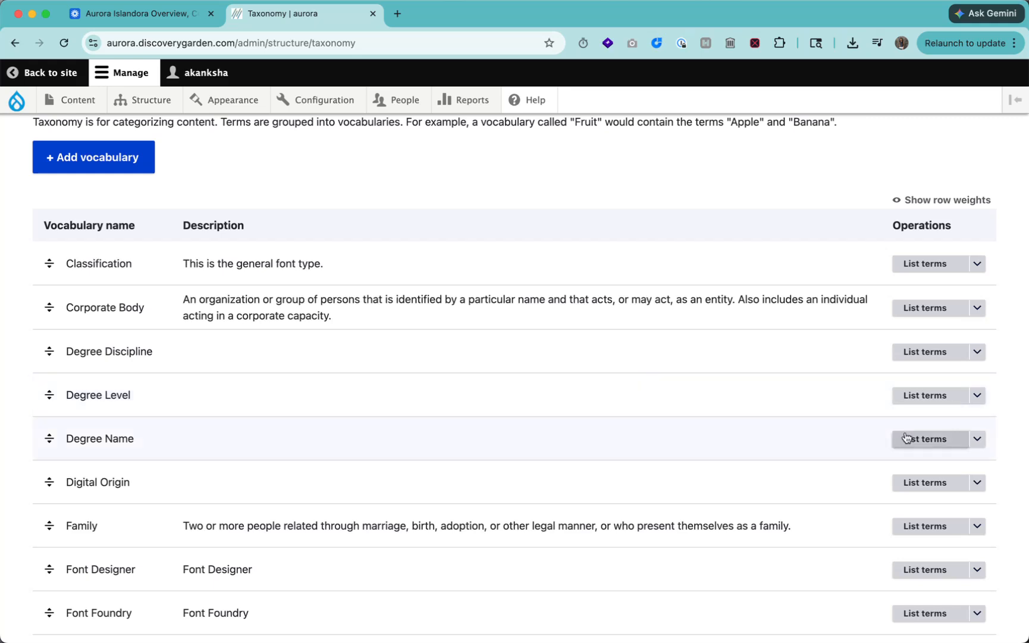
left_click(916, 395)
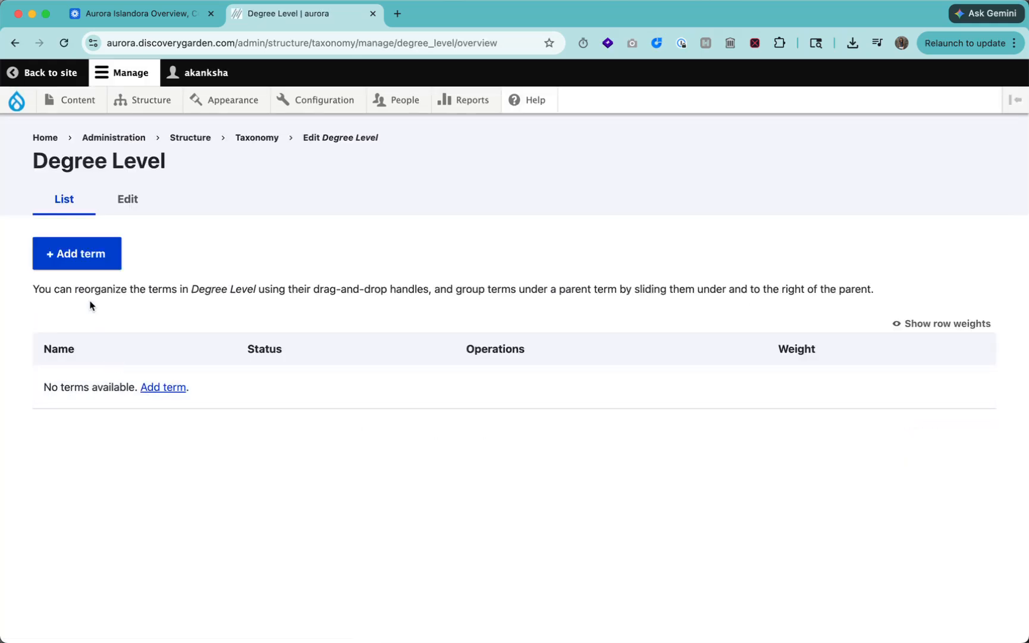
Return to the Taxonomy vocabularies and list the terms of the Person vocabulary
left_click(15, 43)
scroll(505, 410, "down", 5)
scroll(505, 409, "down", 6)
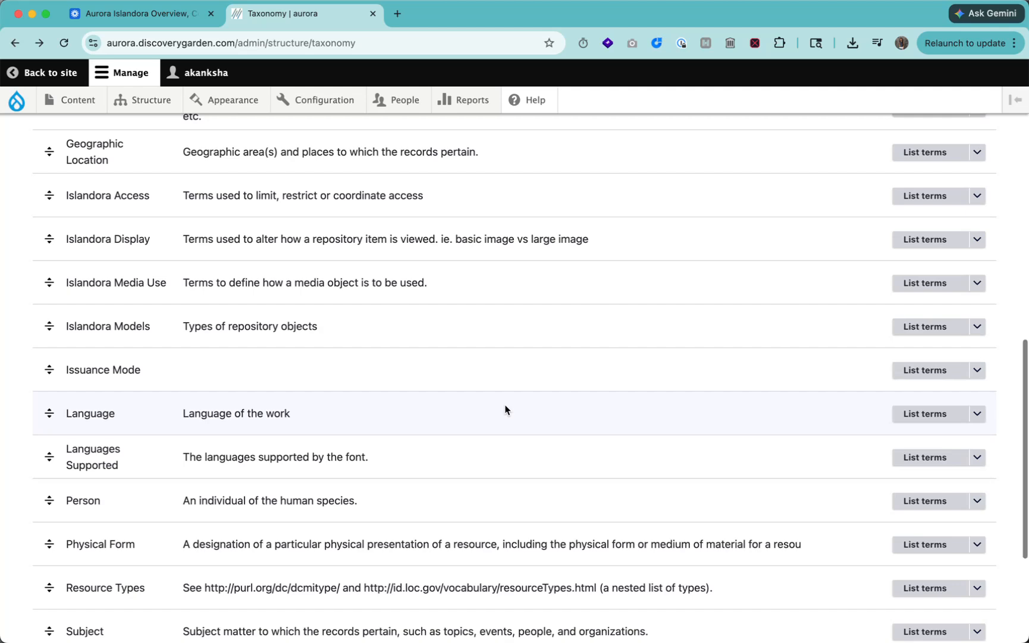
left_click(925, 500)
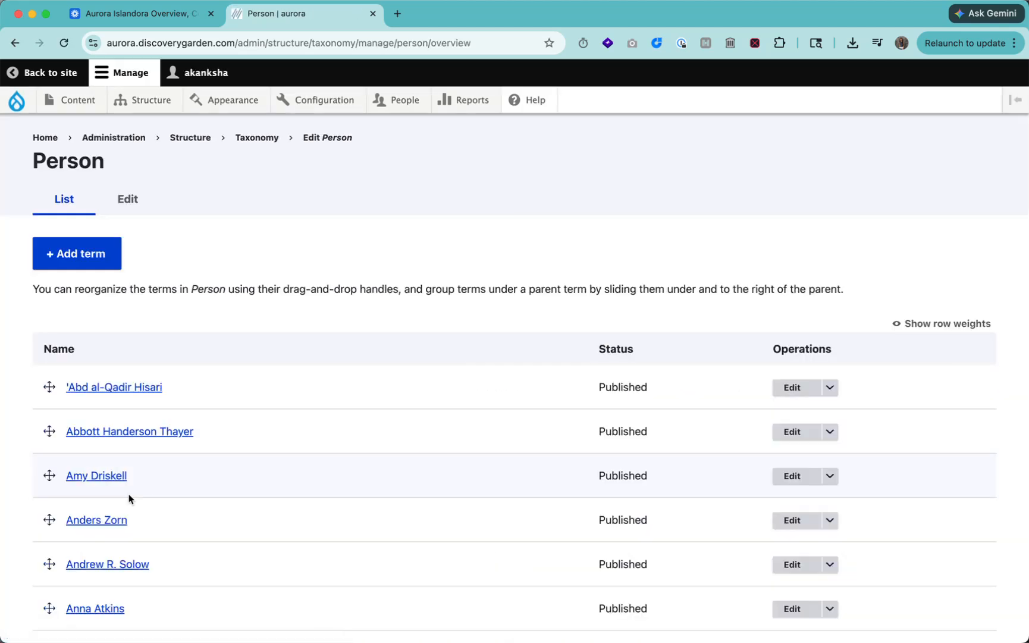
scroll(129, 496, "down", 3)
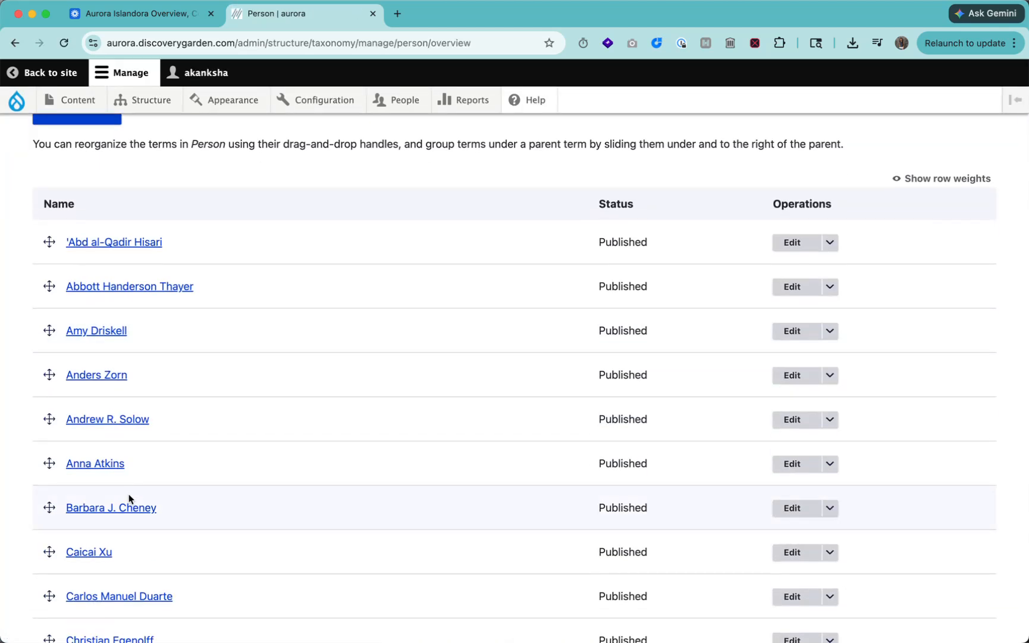
Check the name and authority source fields in the third Person term's edit form, then return to the term list
left_click(791, 329)
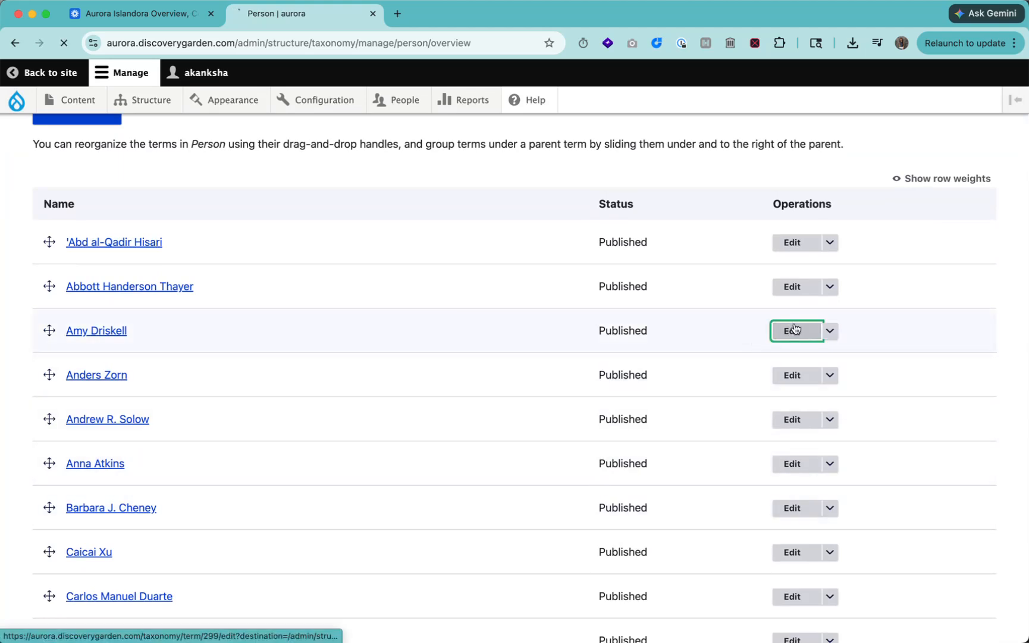
left_click(167, 278)
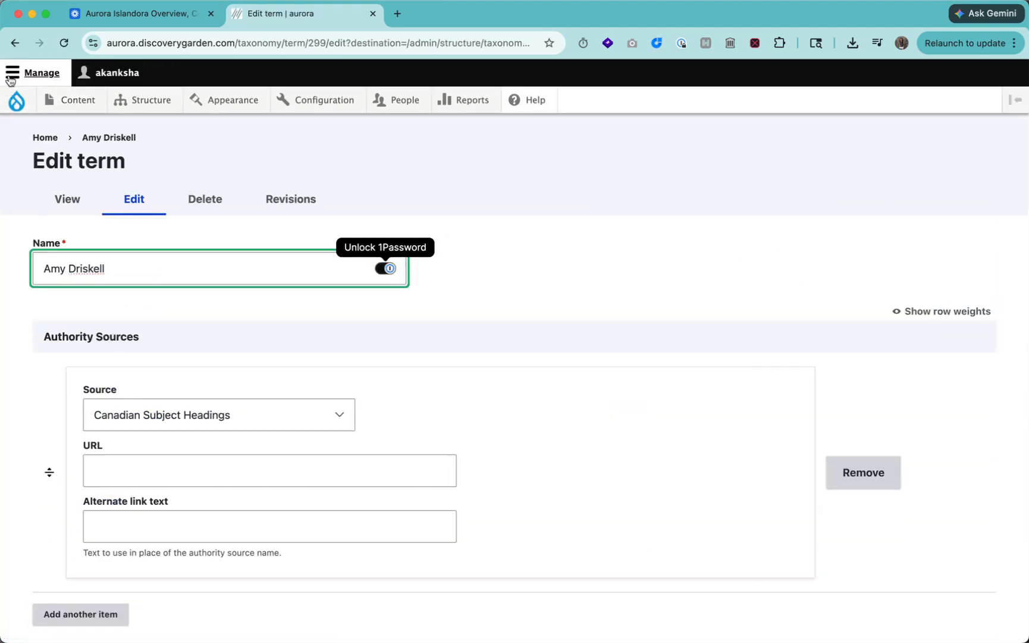
left_click(14, 45)
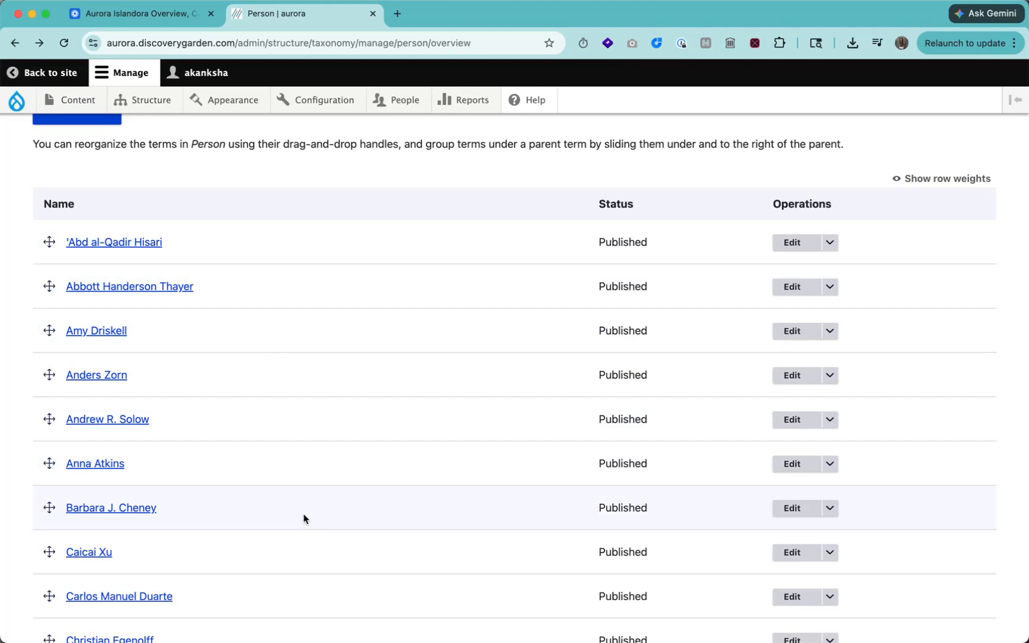
Go back to the Taxonomy vocabularies, list the Physical Form terms and open the Codex term for editing
scroll(329, 392, "down", 5)
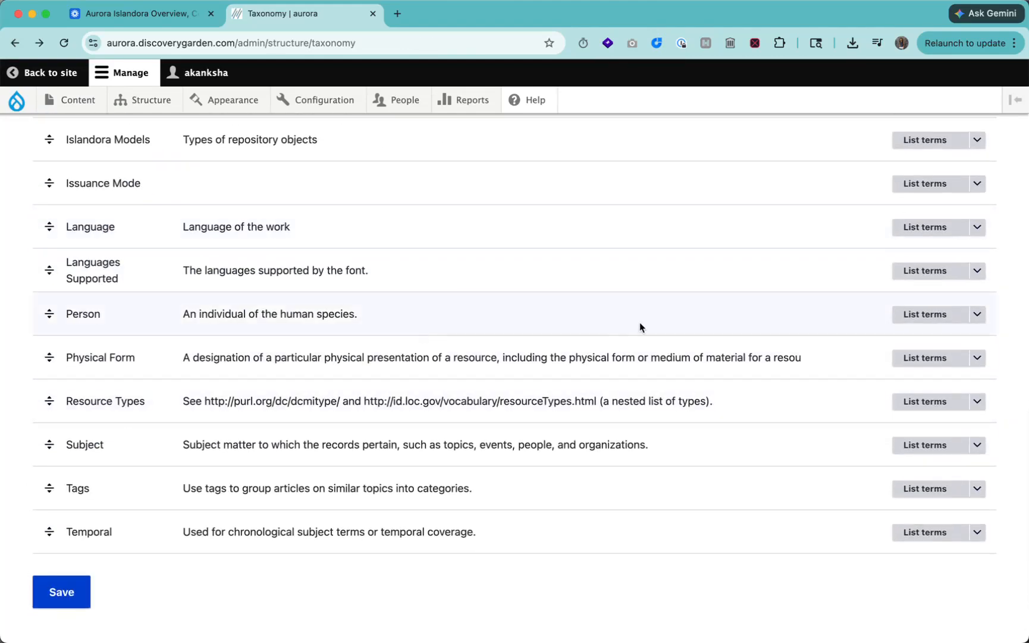
left_click(921, 357)
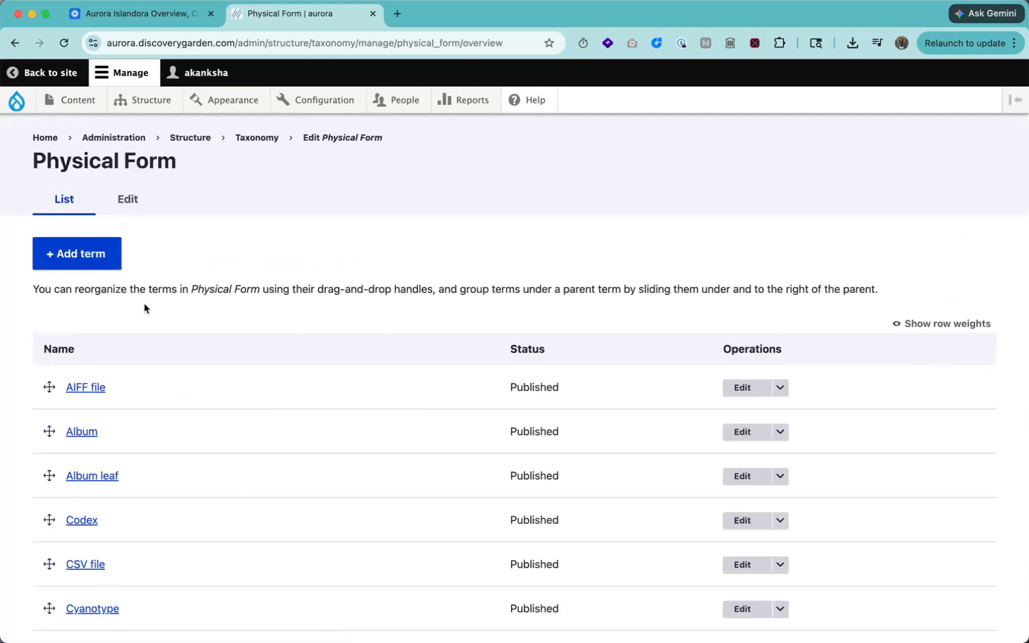
scroll(157, 491, "down", 2)
left_click(737, 413)
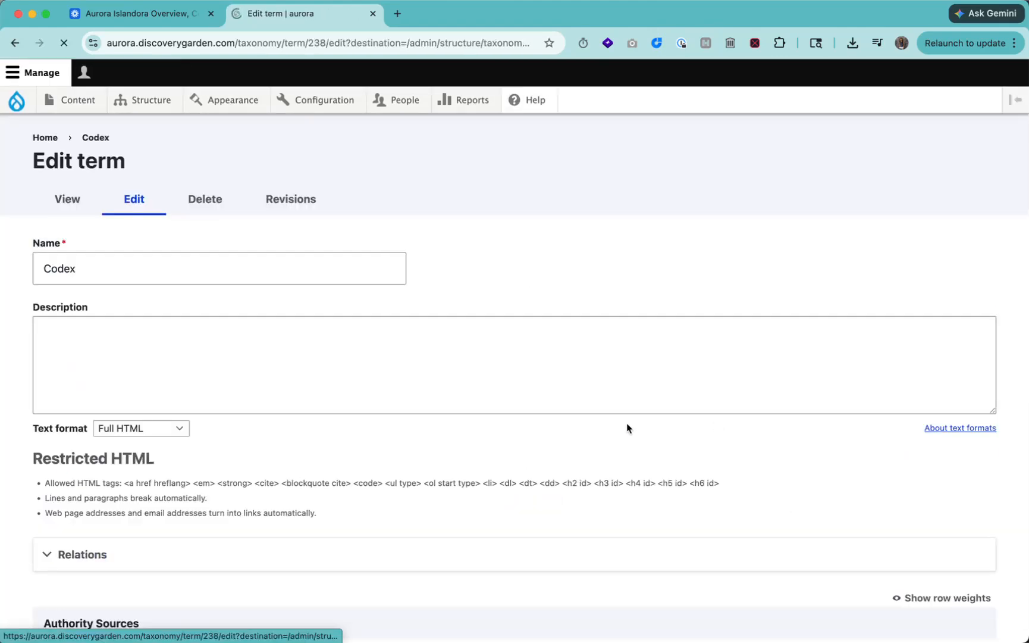
Check the Codex term's Authority Sources fields and the available Source options
scroll(301, 405, "down", 6)
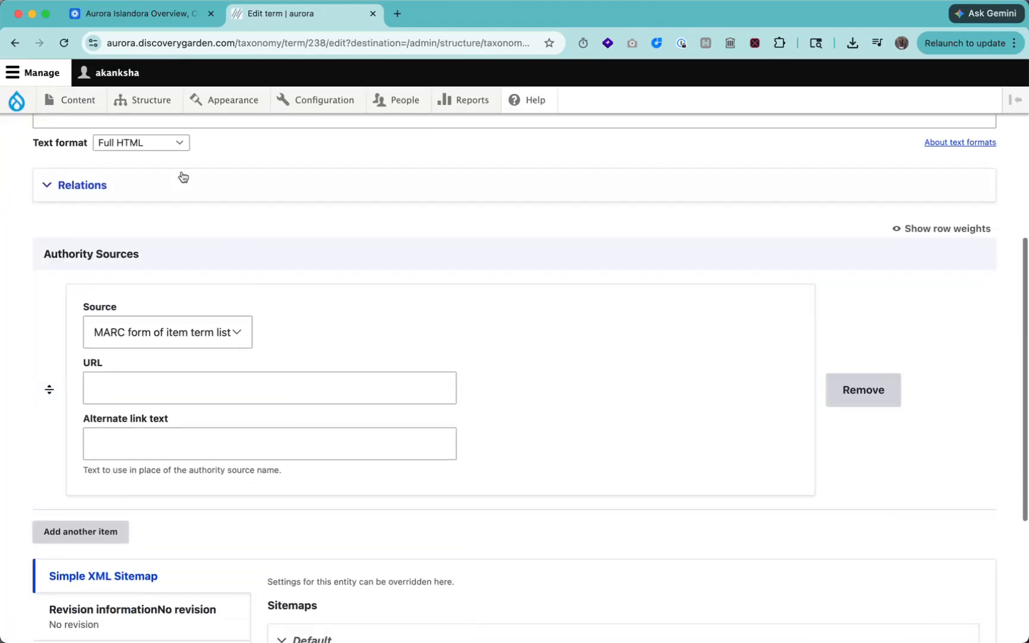
left_click(167, 334)
left_click(297, 335)
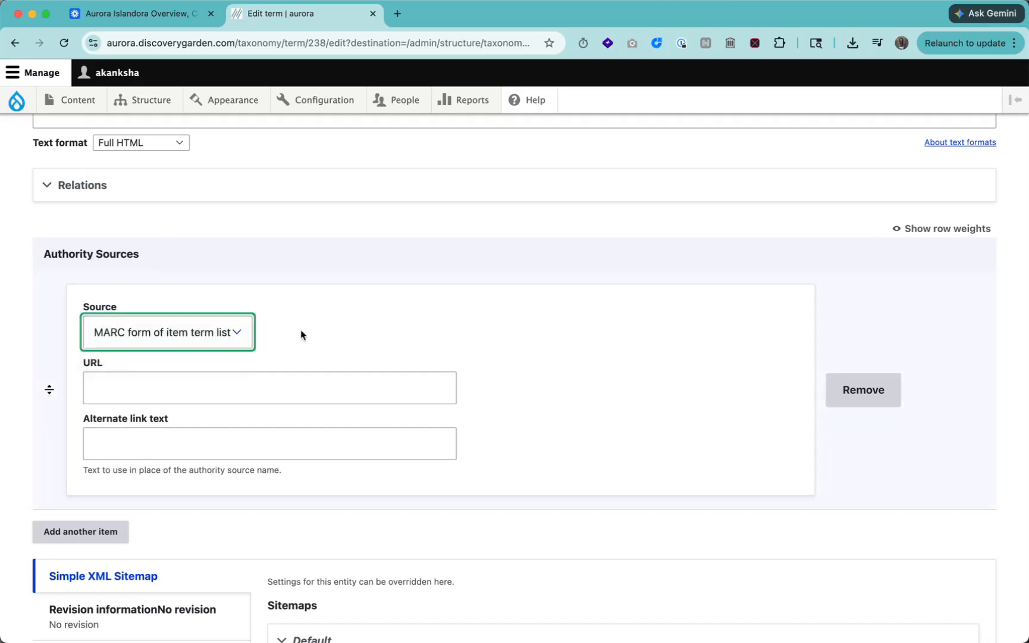
scroll(240, 246, "up", 6)
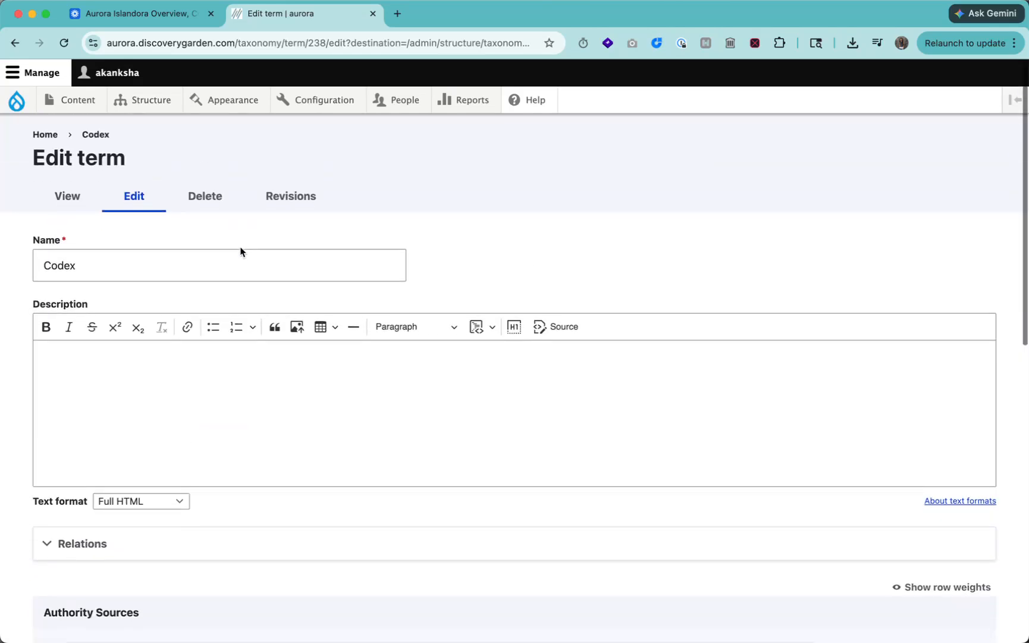
Review the Authority Sources section of the Codex term once more, then return to the Physical Form term list
scroll(239, 247, "down", 8)
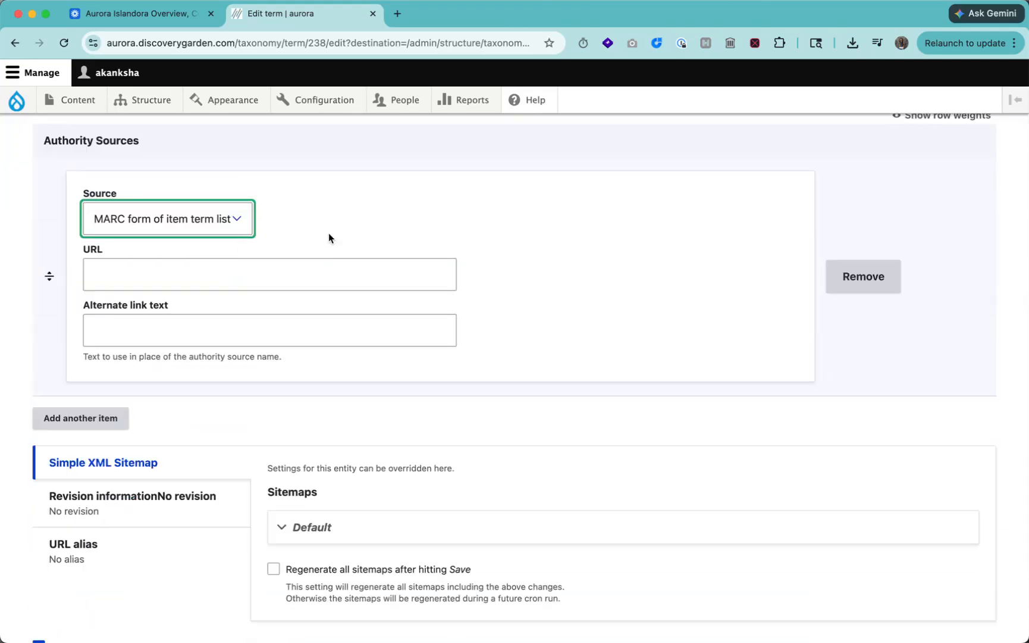
left_click(15, 43)
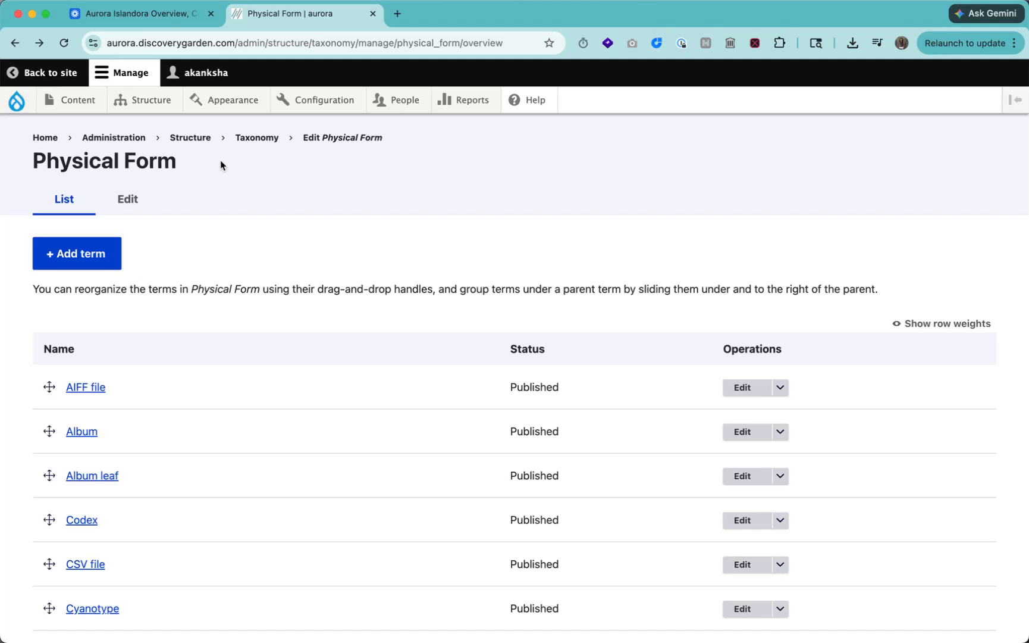
Open the appearance settings of the Islandora - BD Client Subtheme and review its Barrio color scheme values
left_click(229, 99)
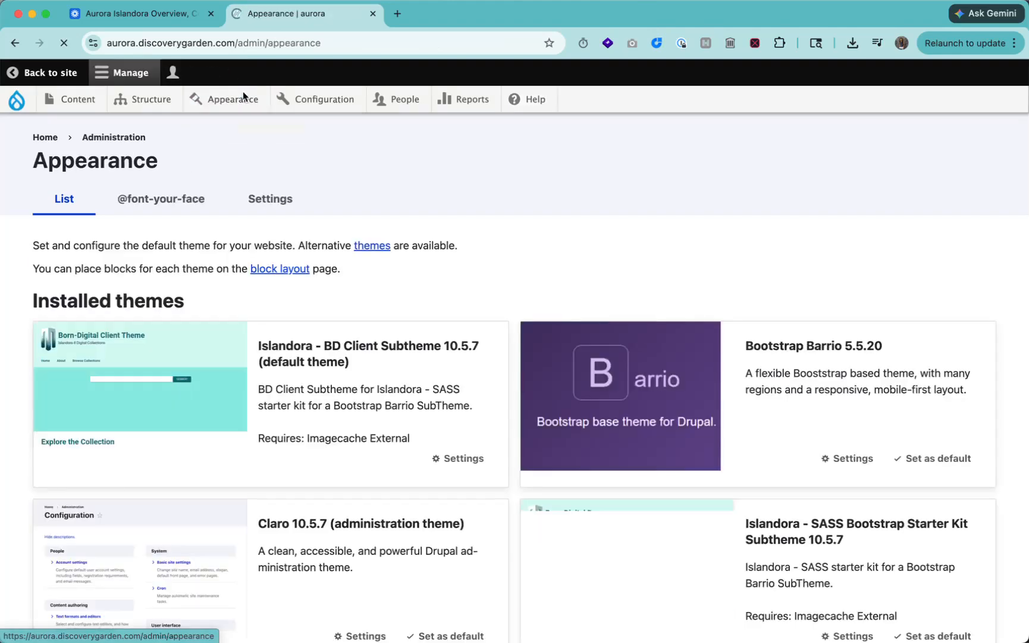
left_click(459, 458)
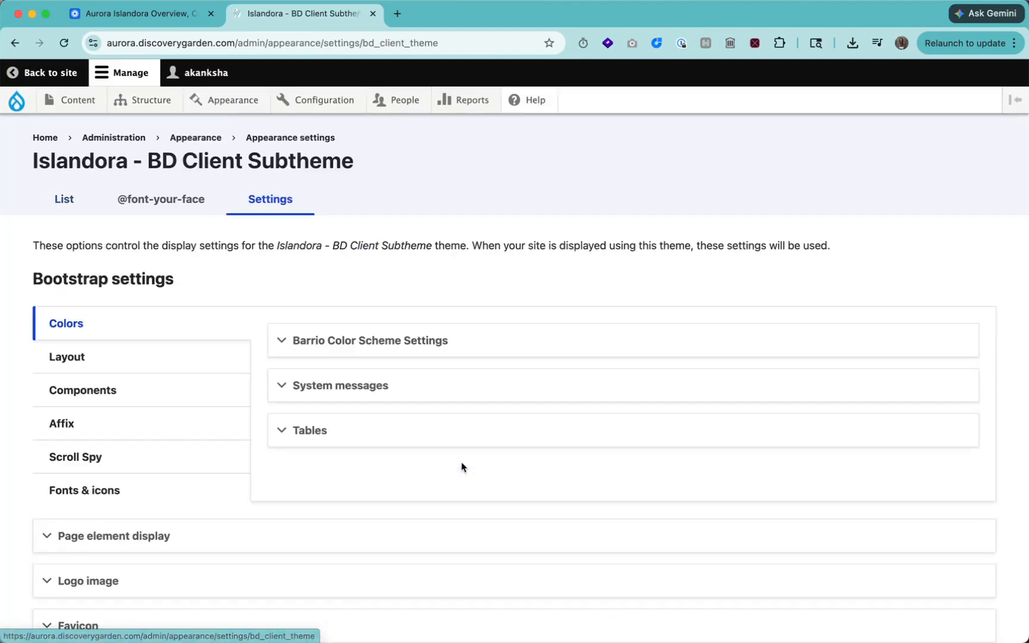
left_click(379, 339)
scroll(379, 338, "down", 5)
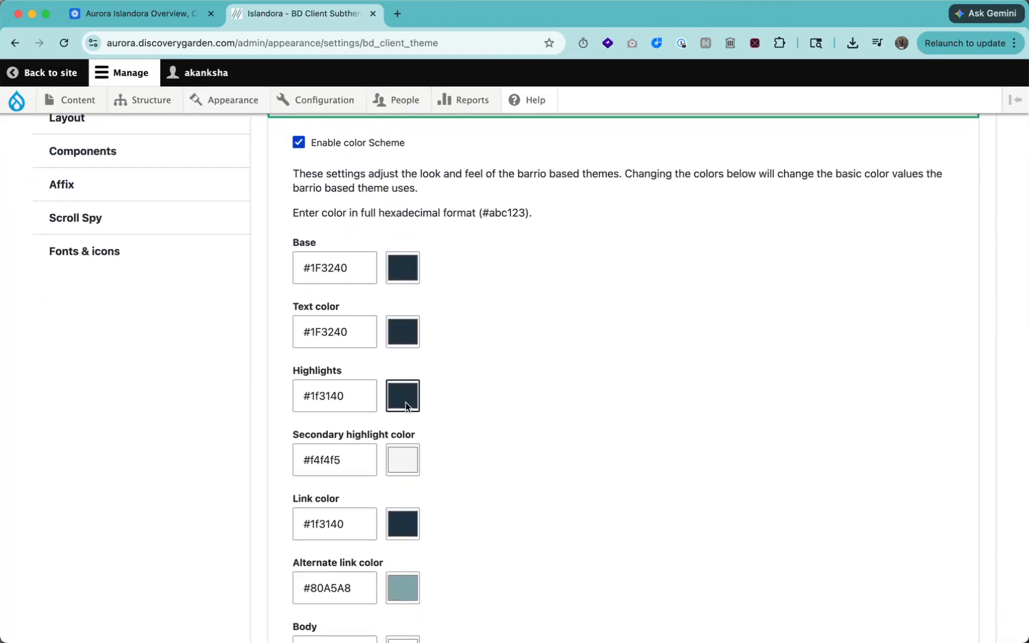
scroll(406, 406, "down", 3)
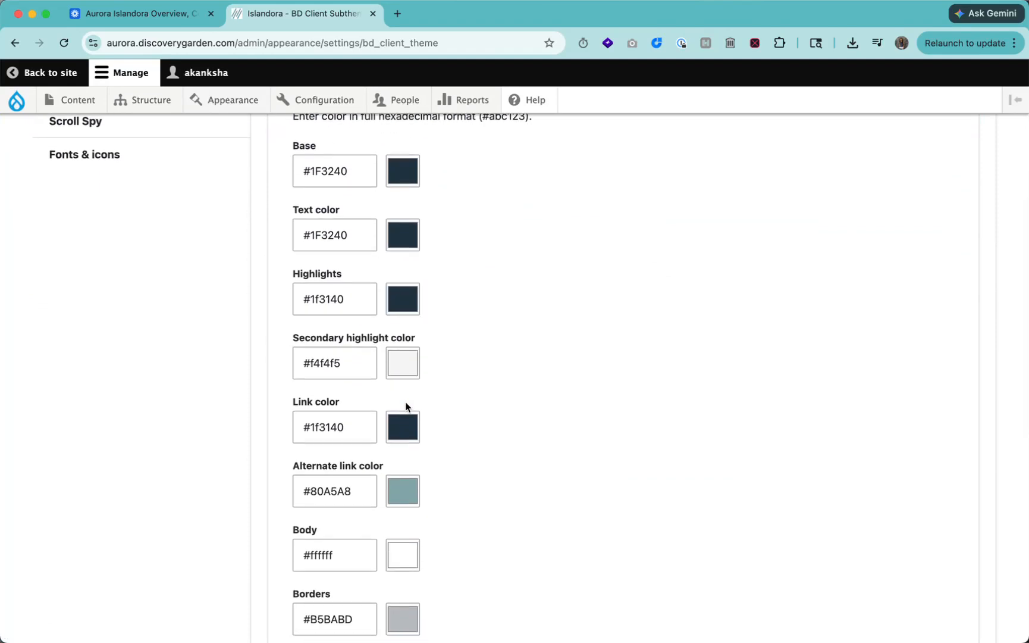
scroll(409, 462, "down", 10)
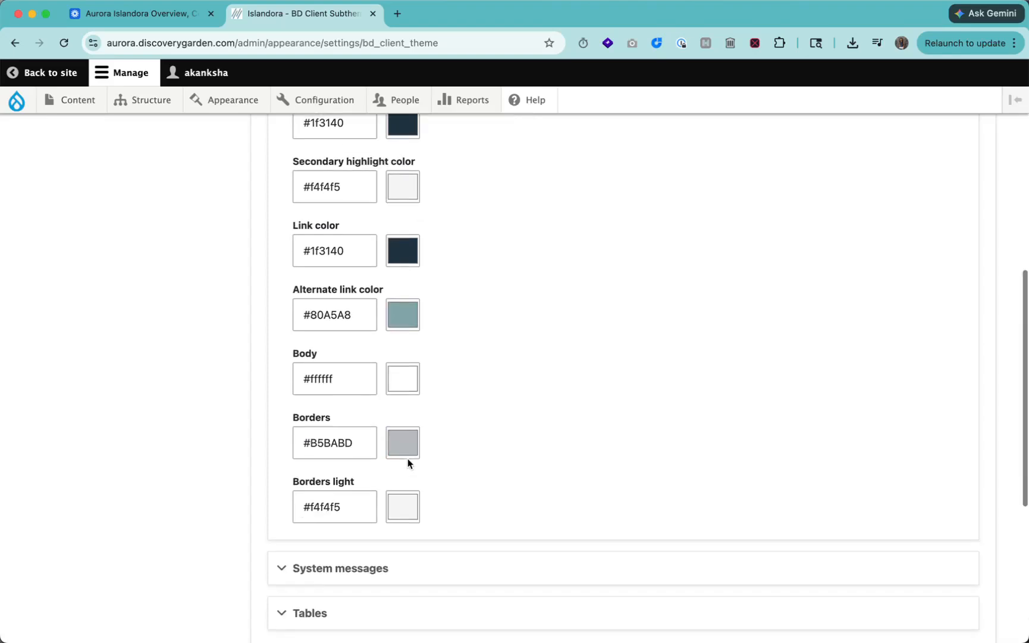
scroll(407, 462, "down", 5)
Expand the subtheme's page element display and logo image settings and review the custom logo options
left_click(197, 364)
scroll(194, 381, "down", 5)
left_click(193, 394)
scroll(193, 396, "down", 6)
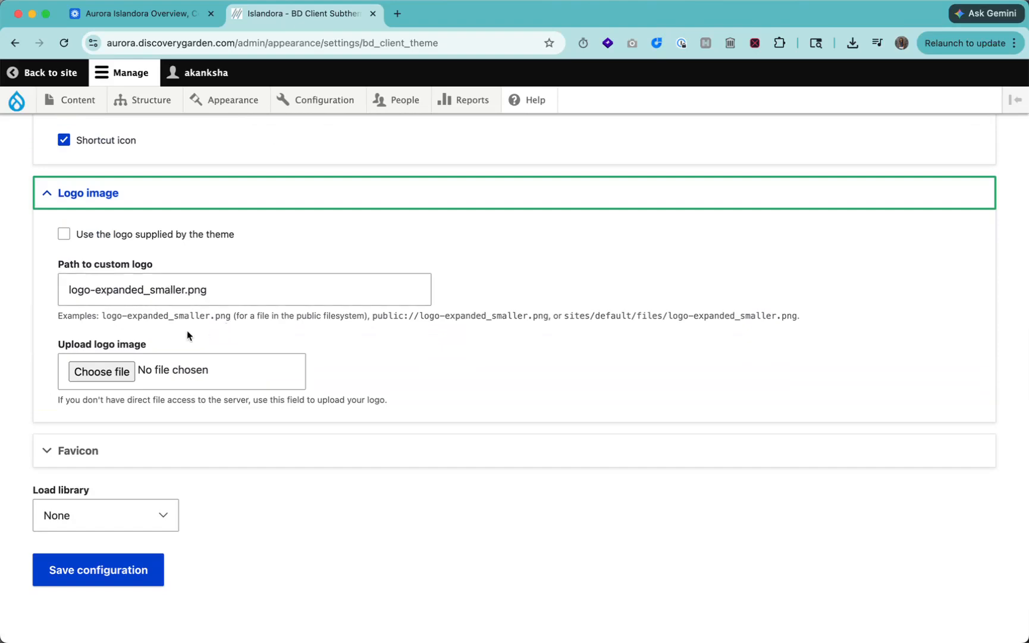
scroll(296, 500, "down", 1)
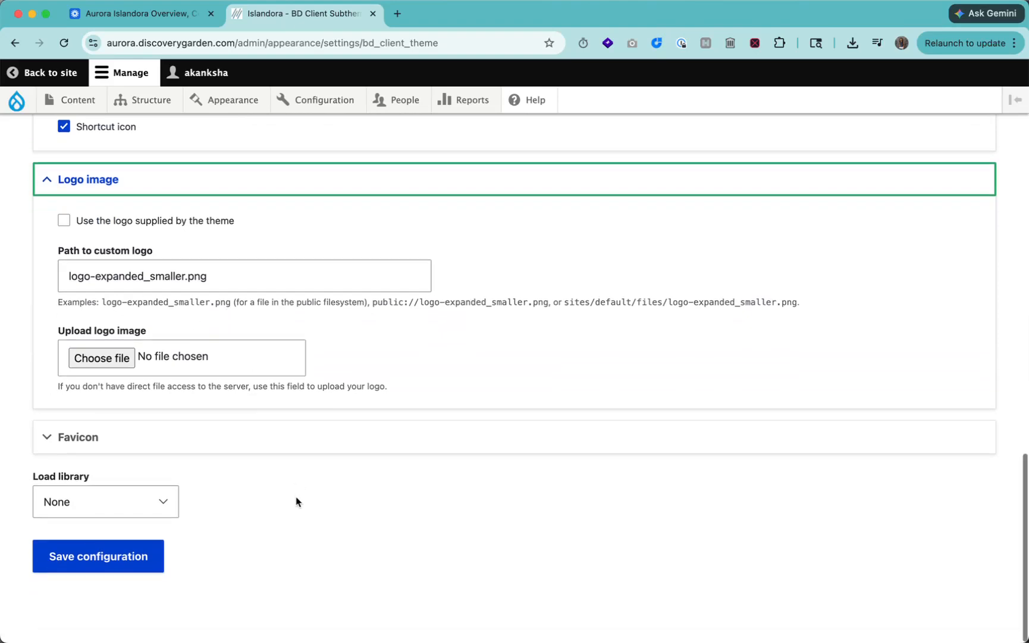
scroll(446, 351, "up", 20)
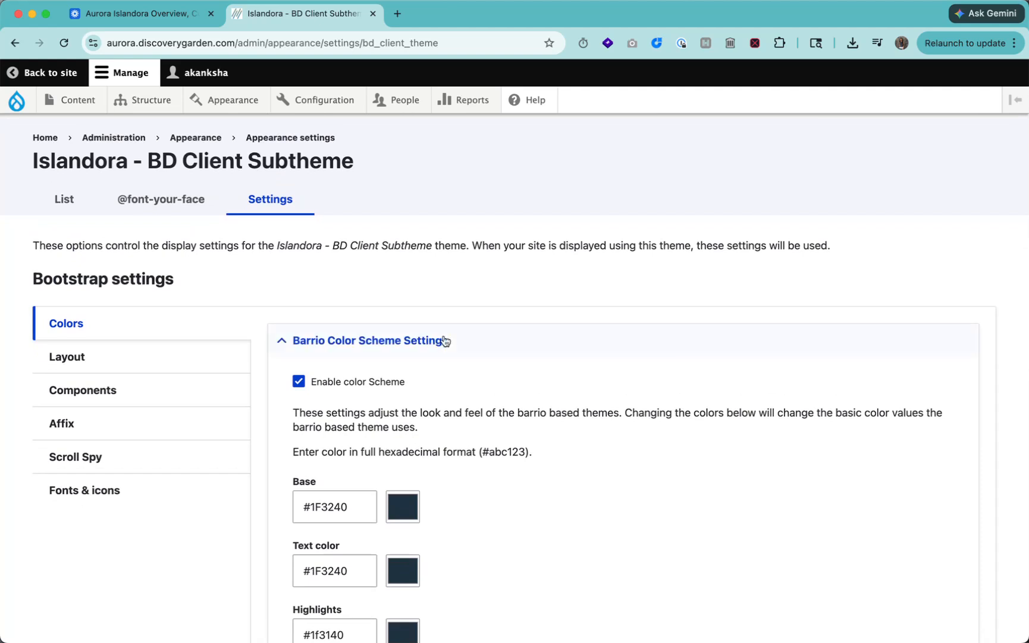
Open the site's People administration page and look over the user account list
mouse_move(402, 104)
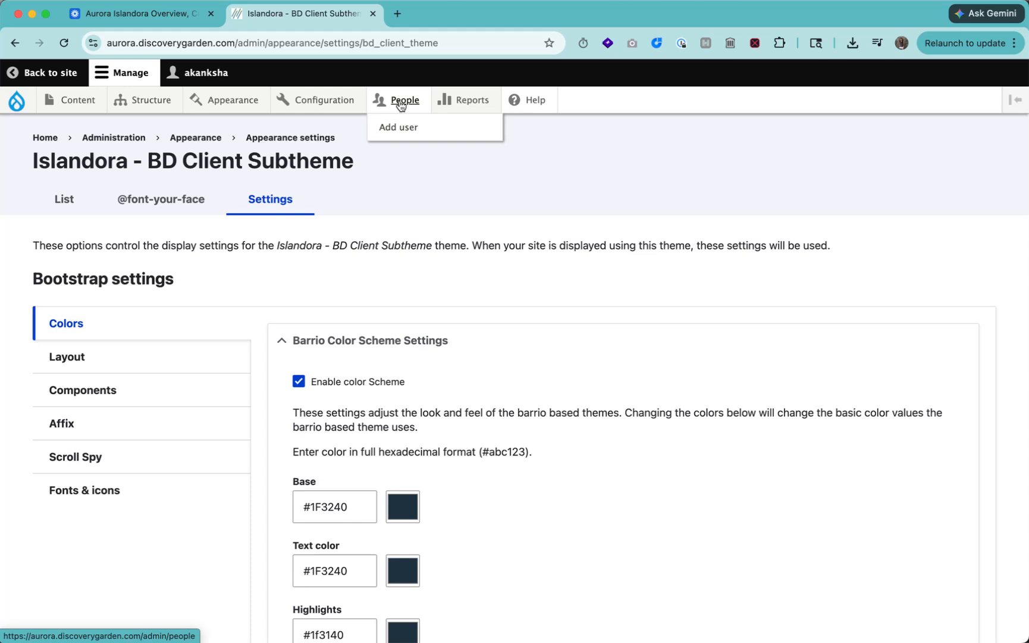
left_click(402, 102)
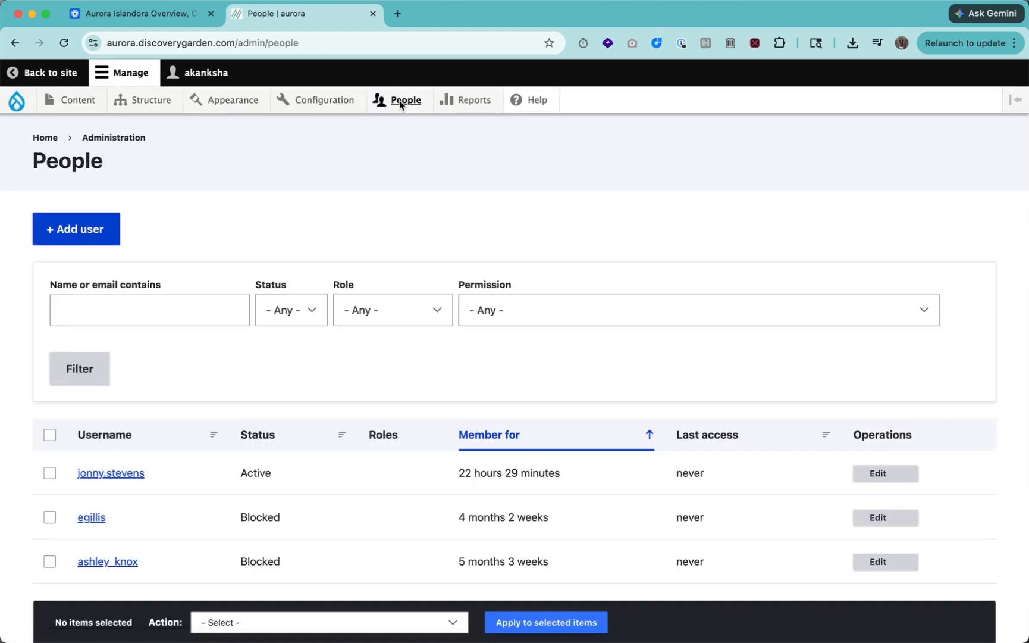
scroll(344, 182, "down", 2)
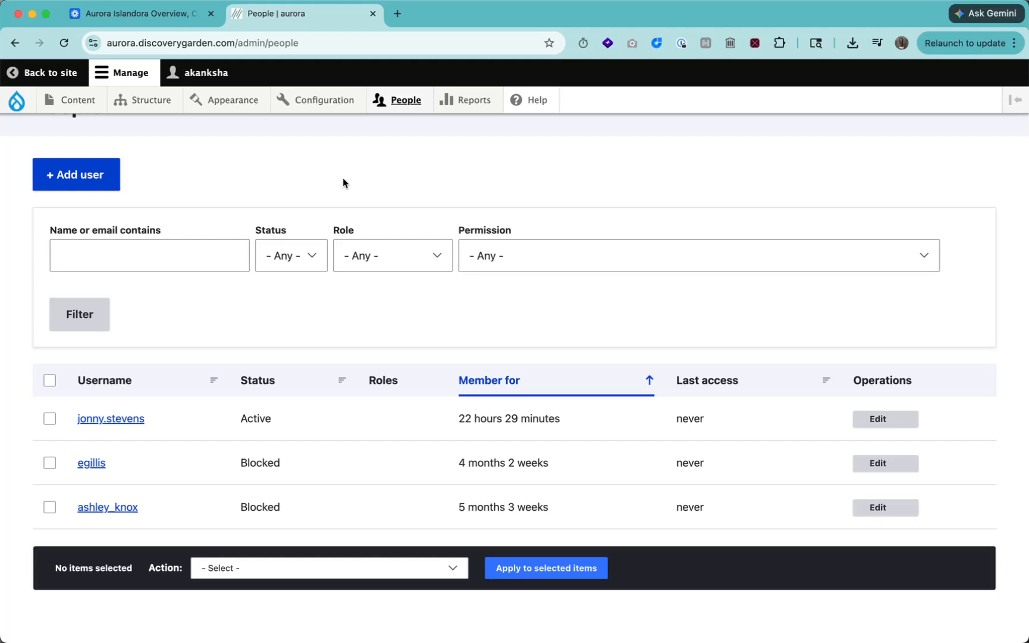
Open the form for adding a user and review its account, status, picture, language and contact fields
left_click(89, 188)
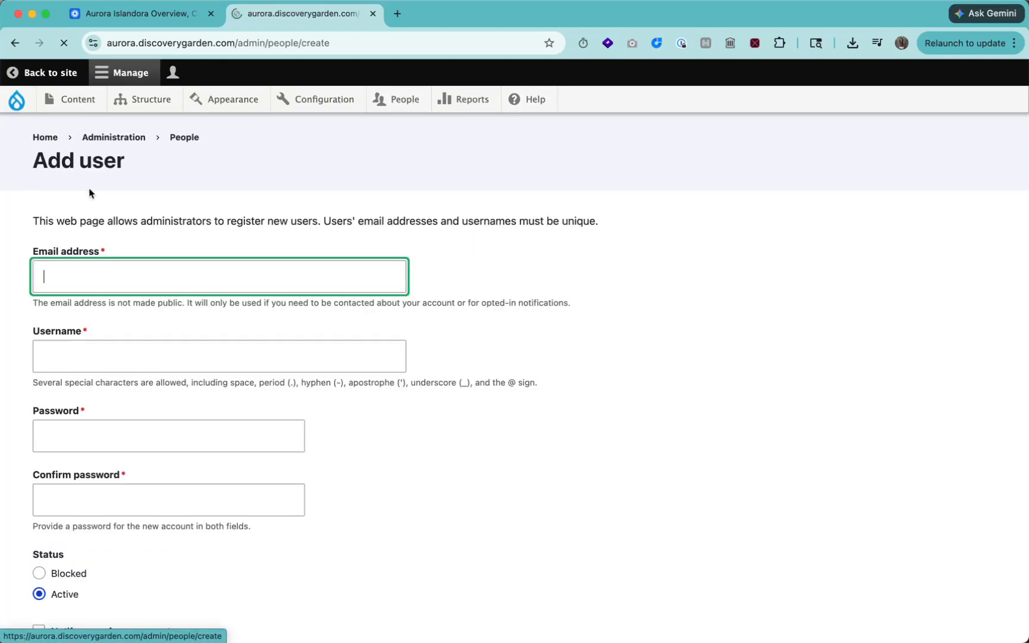
left_click(103, 269)
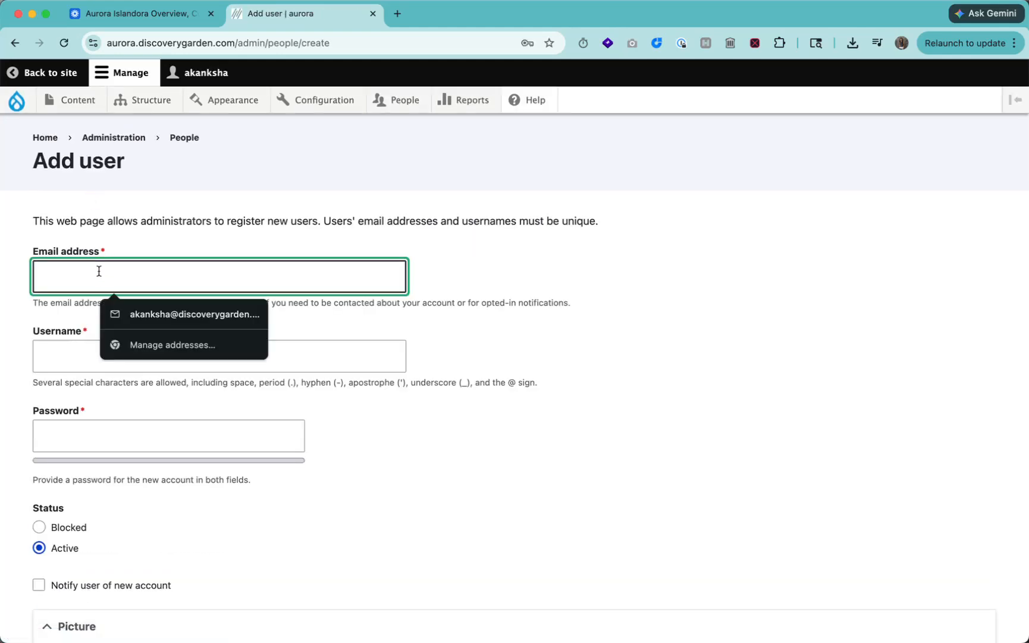
left_click(62, 377)
left_click(61, 364)
key("Escape")
scroll(76, 360, "down", 5)
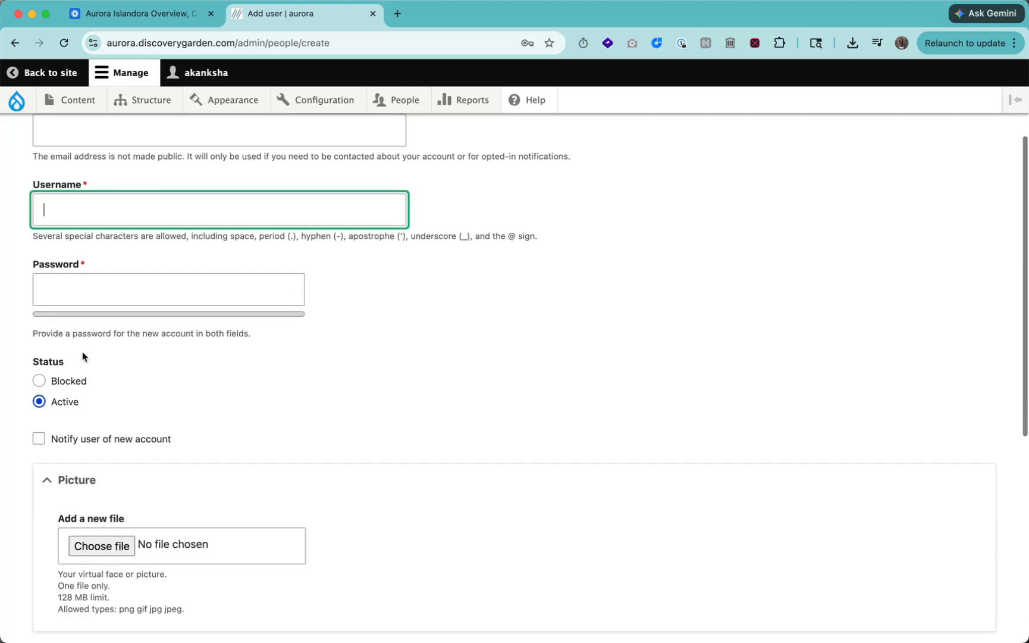
scroll(159, 446, "down", 10)
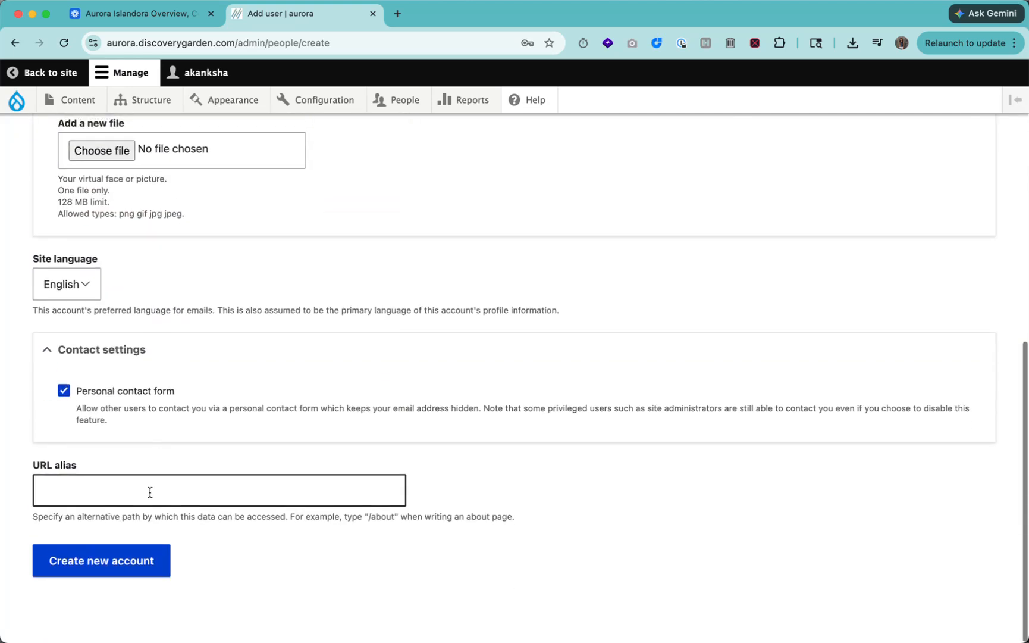
Return to the People list without creating an account and check the Status column of the listed users
left_click(15, 42)
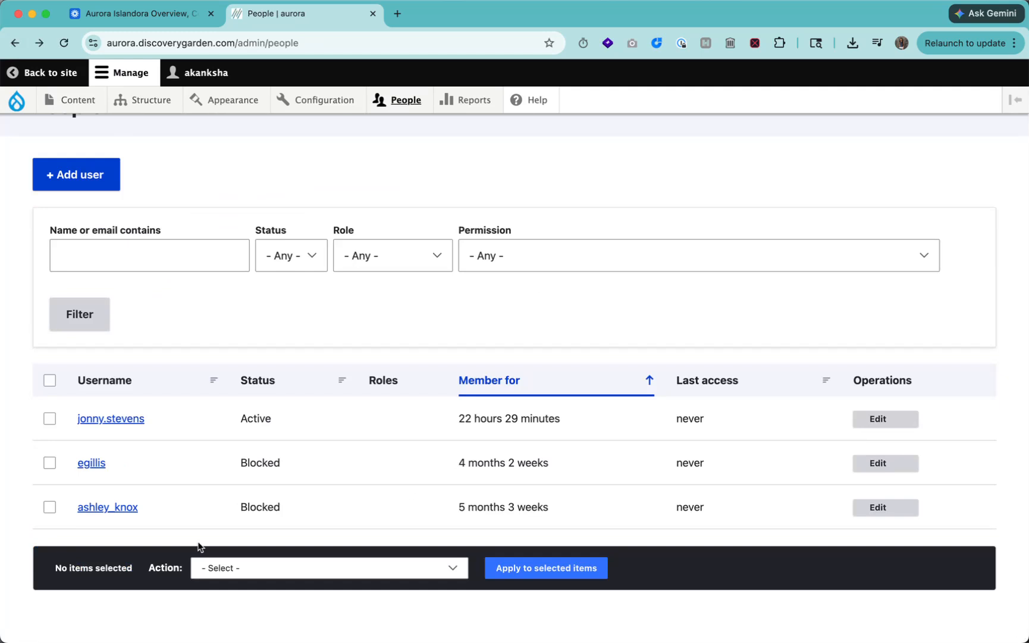
left_click_drag(241, 415, 299, 506)
left_click(298, 505)
scroll(299, 505, "up", 2)
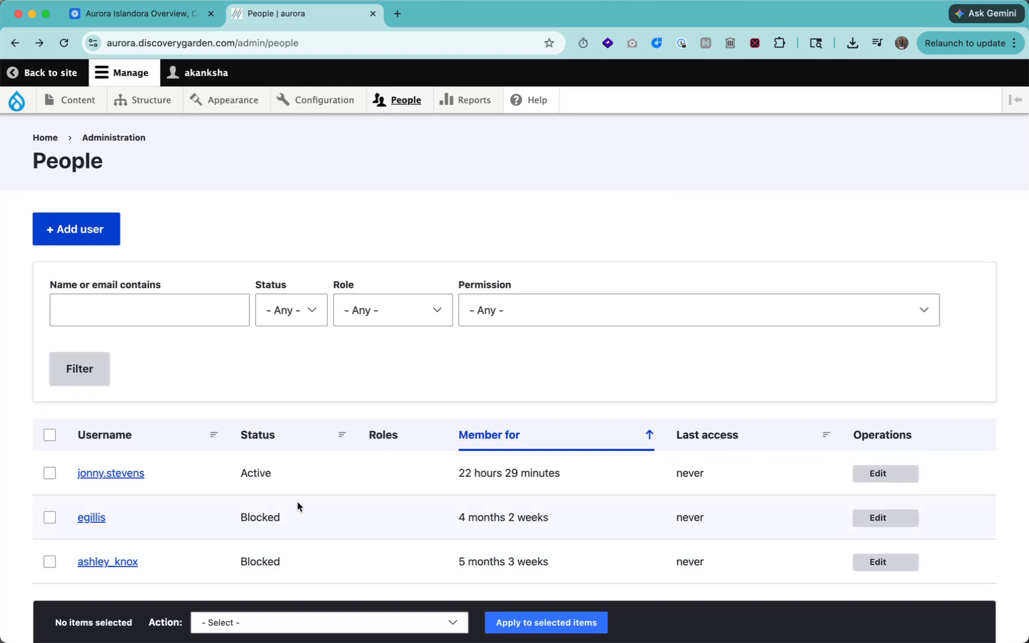
Open the Metatag defaults from the Search and metadata configuration
mouse_move(419, 104)
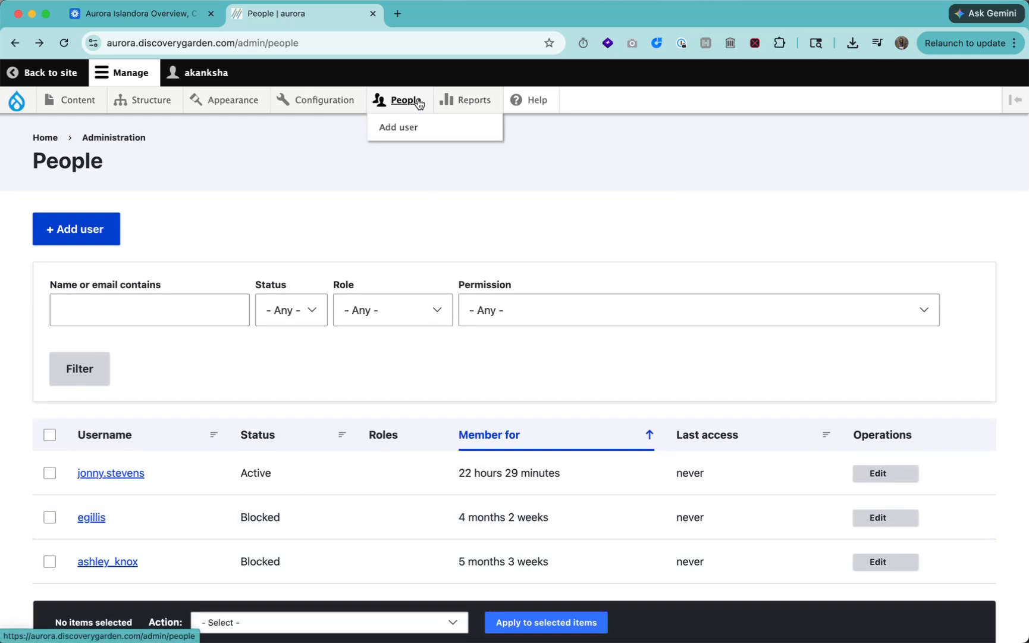
mouse_move(338, 116)
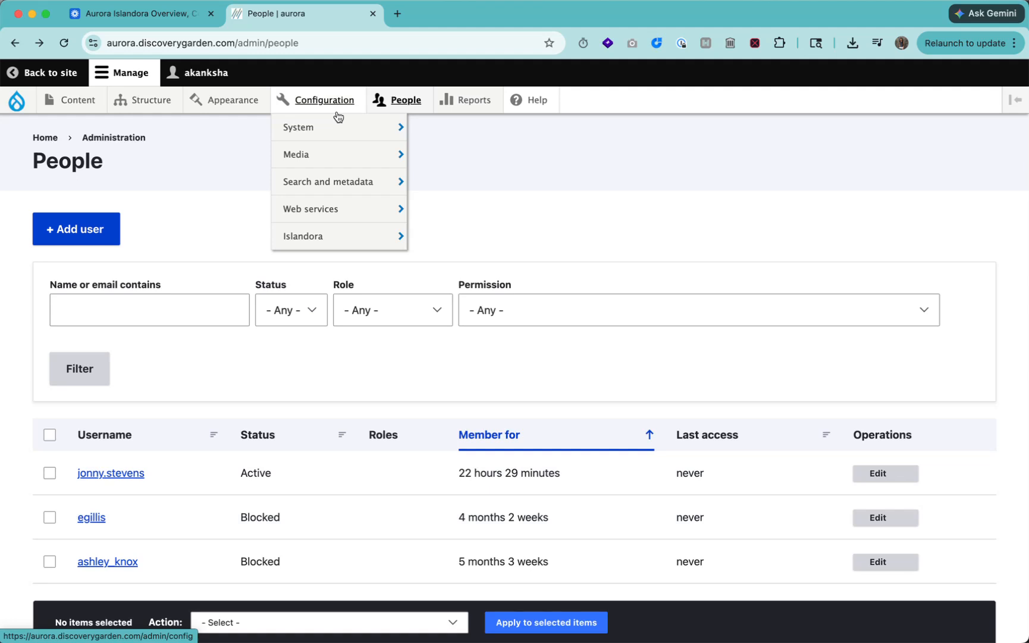
mouse_move(331, 190)
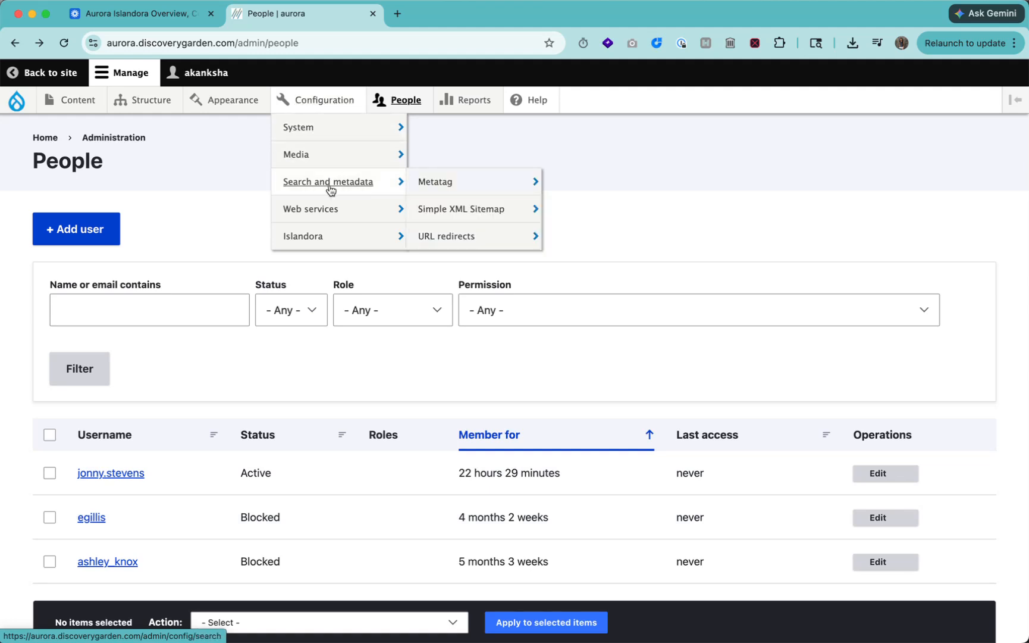
left_click(331, 188)
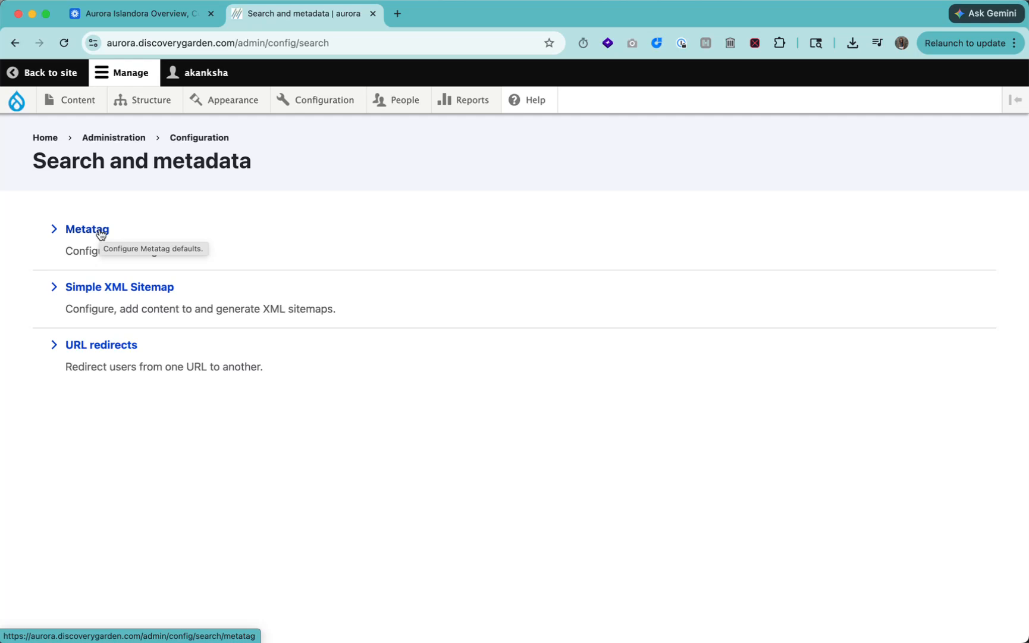
left_click(101, 233)
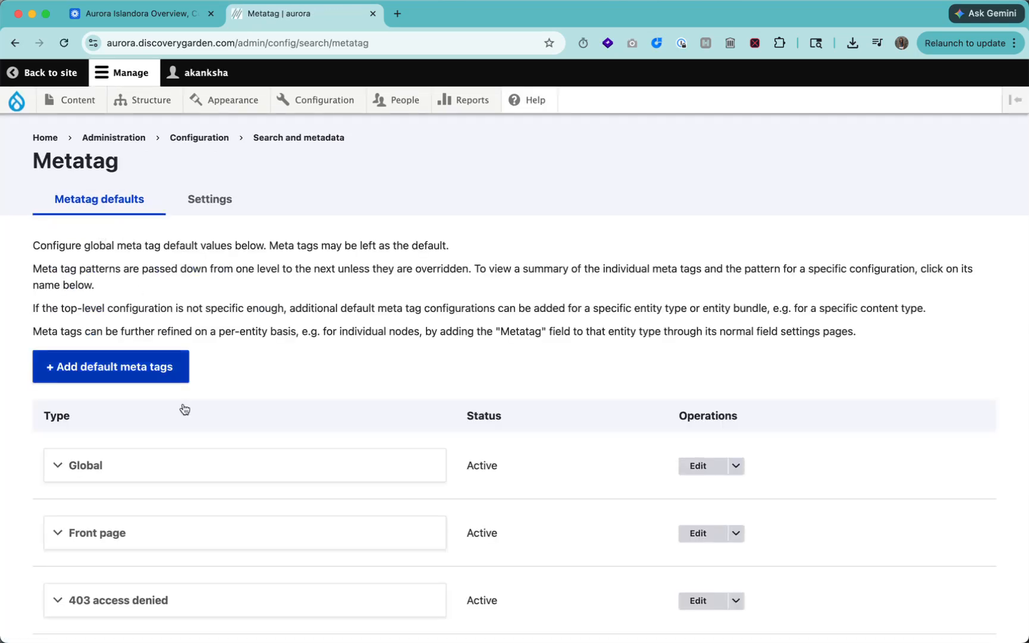
Expand the Global and Front page metatag defaults and examine their canonical URL, title and shortlink patterns
left_click(179, 470)
scroll(181, 482, "down", 3)
left_click_drag(244, 370, 377, 372)
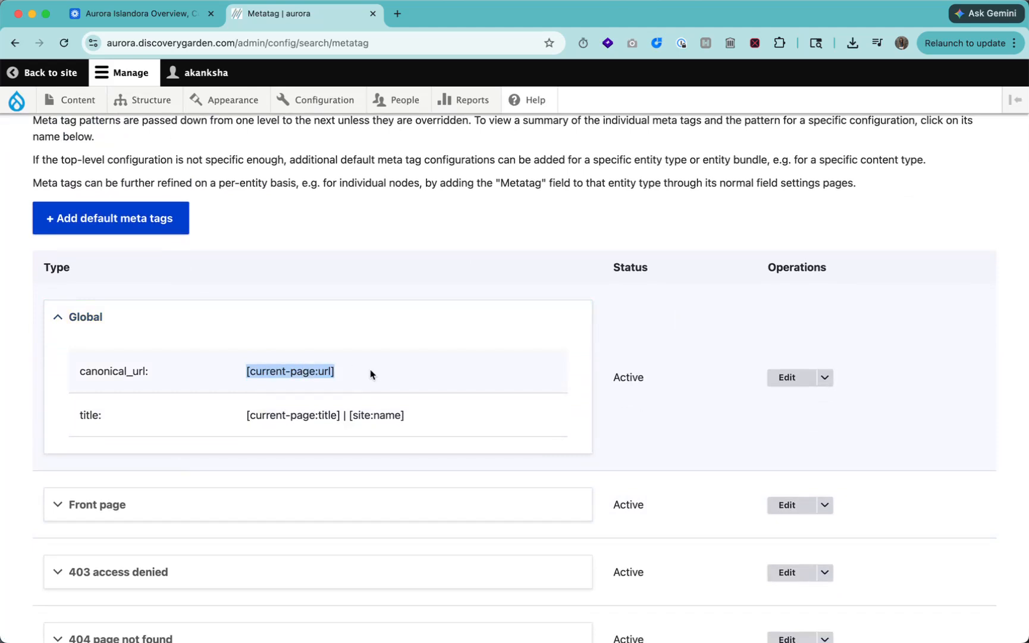
scroll(371, 373, "down", 3)
left_click(328, 360)
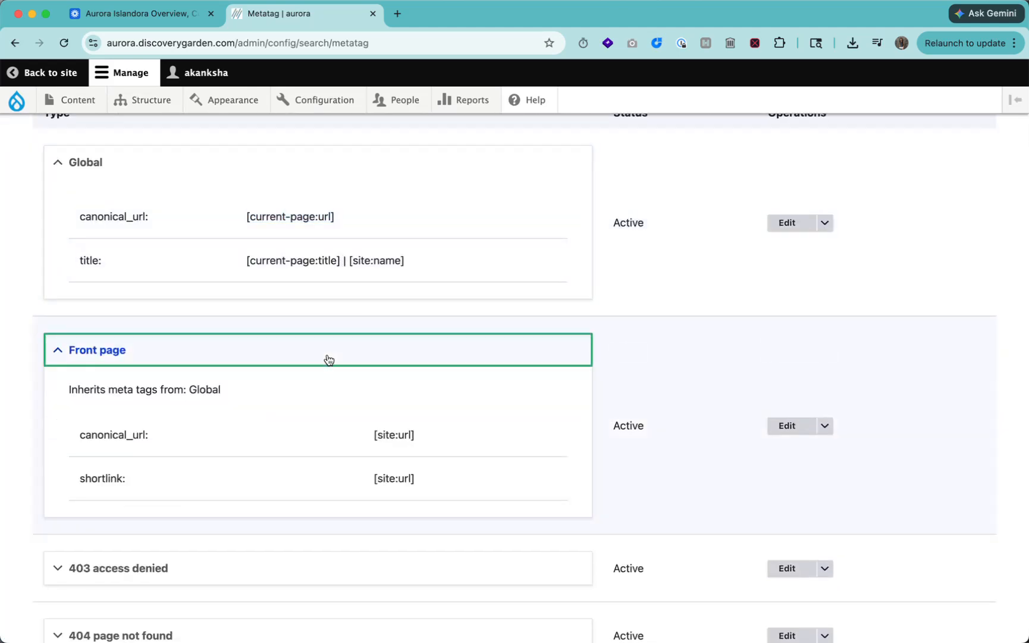
scroll(329, 360, "down", 3)
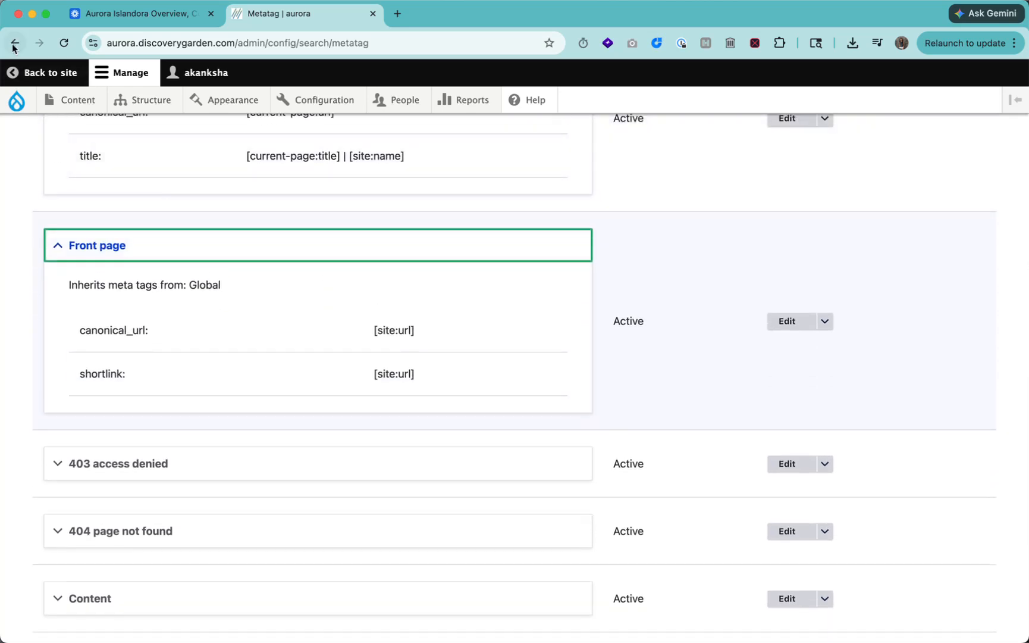
Check the Simple XML Sitemap's regeneration status and sitemap list, then go back to the People page
left_click(15, 44)
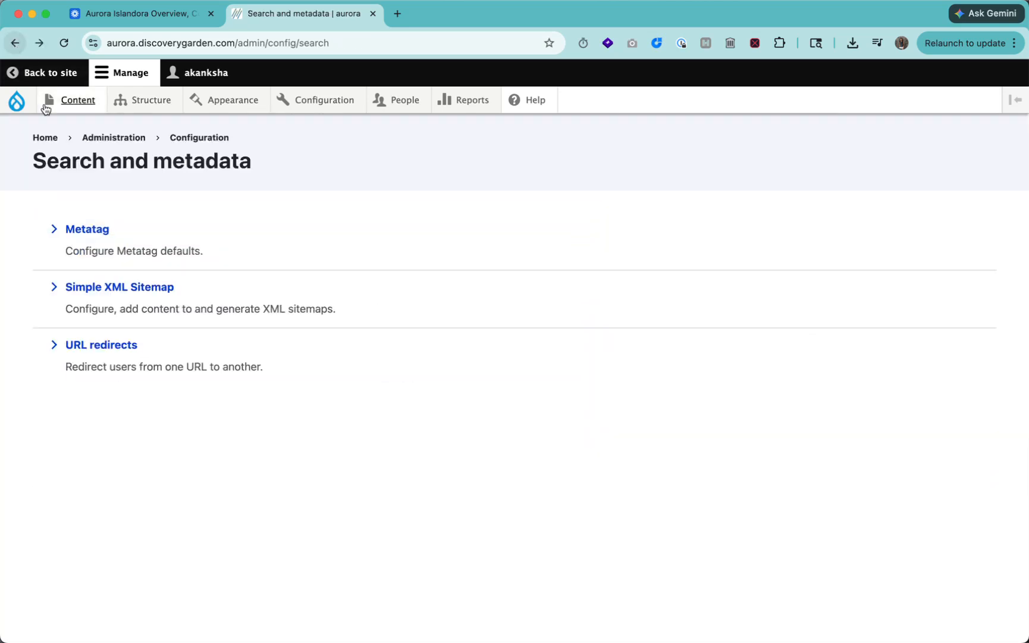
left_click(130, 288)
scroll(436, 351, "down", 3)
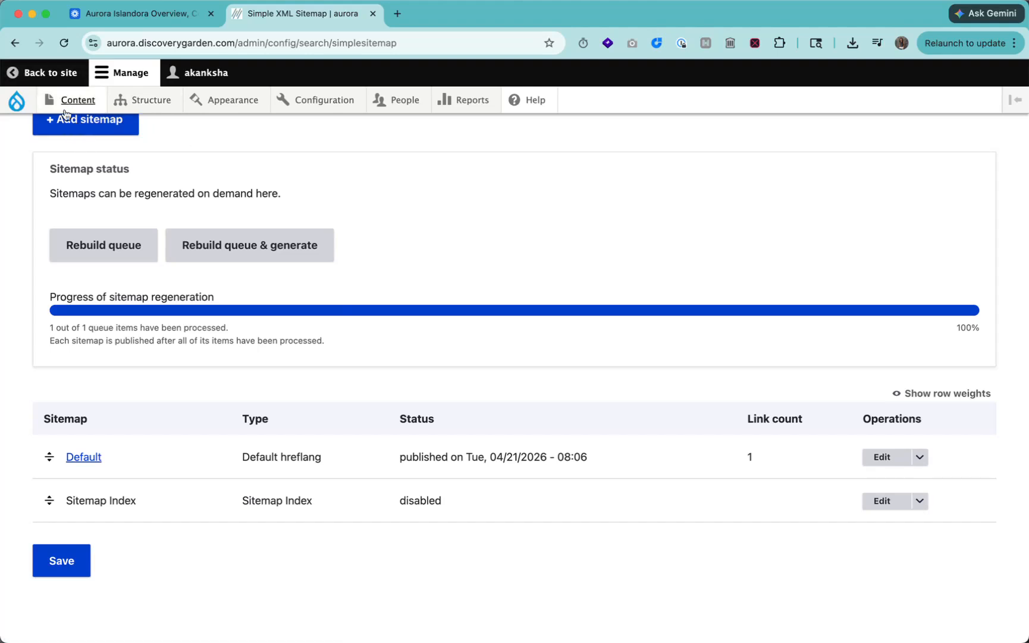
left_click(19, 43)
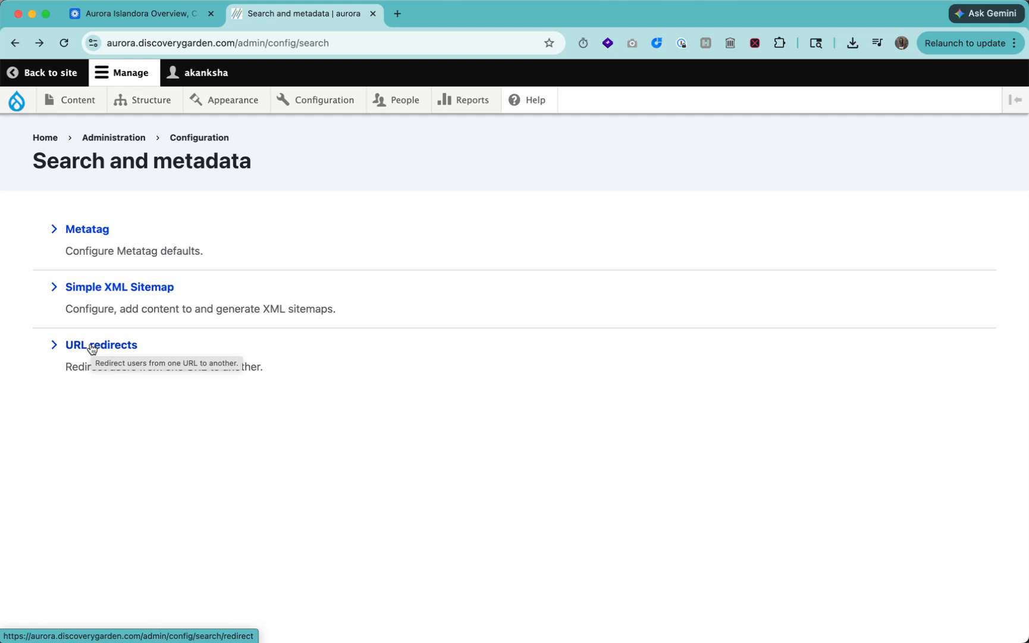
left_click(13, 43)
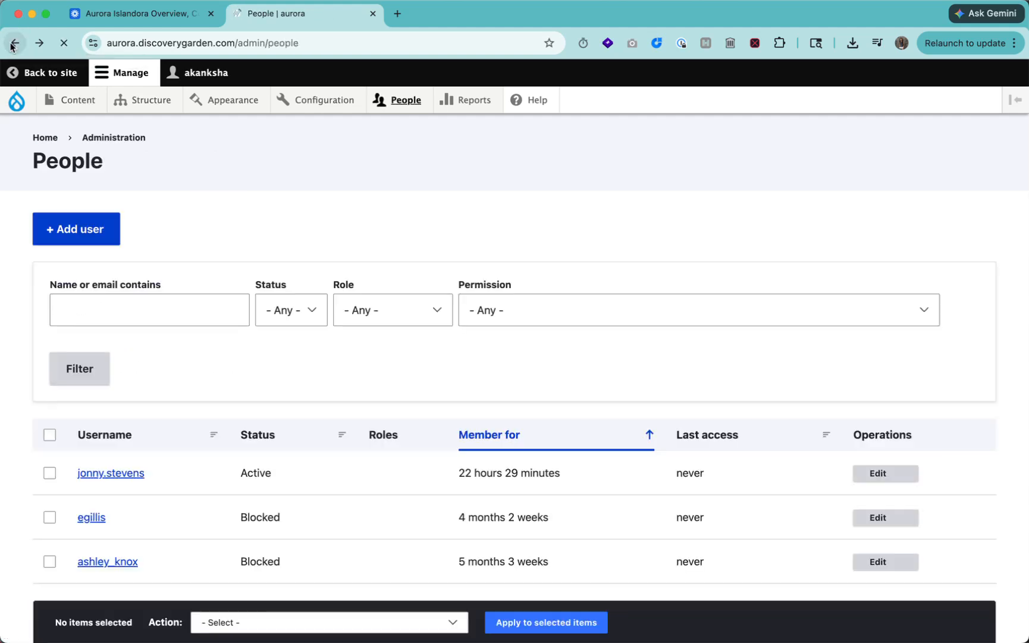
Open the Google Analytics configuration under Web services and place the cursor in the Web Property ID field
mouse_move(337, 105)
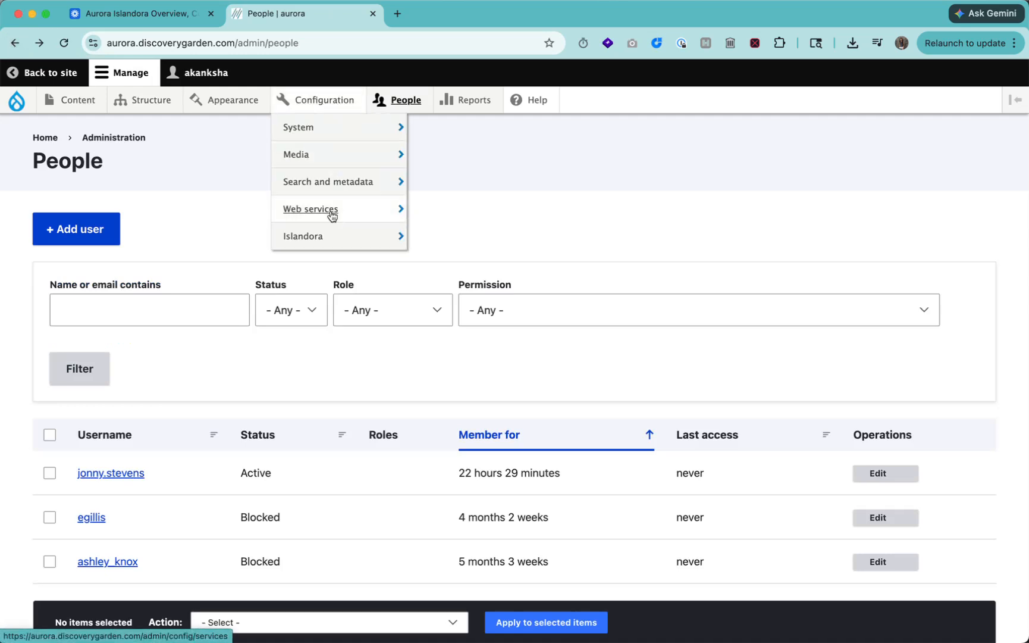
mouse_move(333, 241)
mouse_move(333, 209)
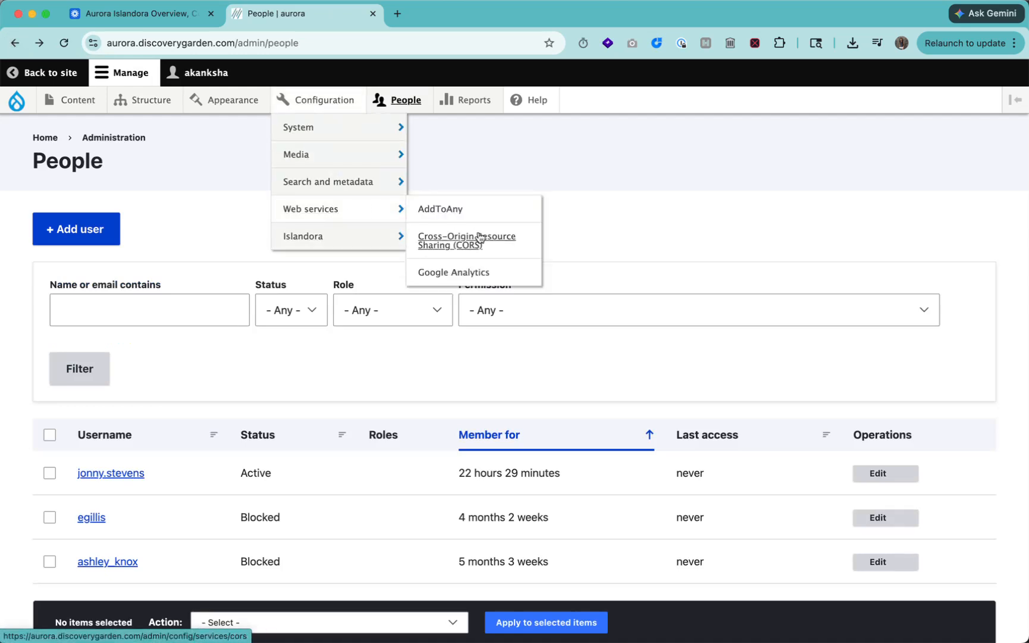
left_click(479, 272)
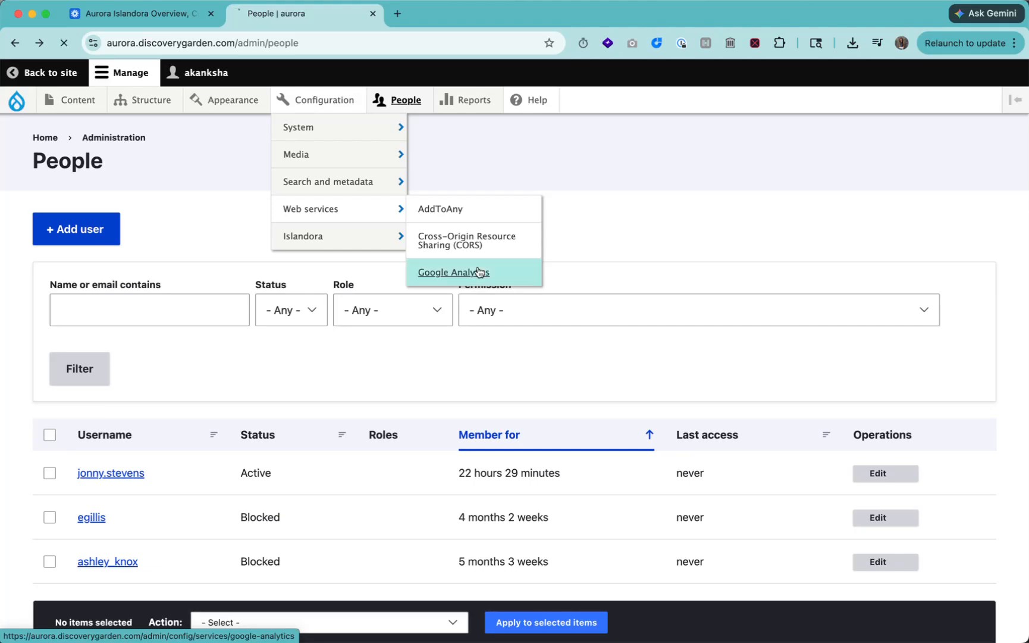
left_click(157, 345)
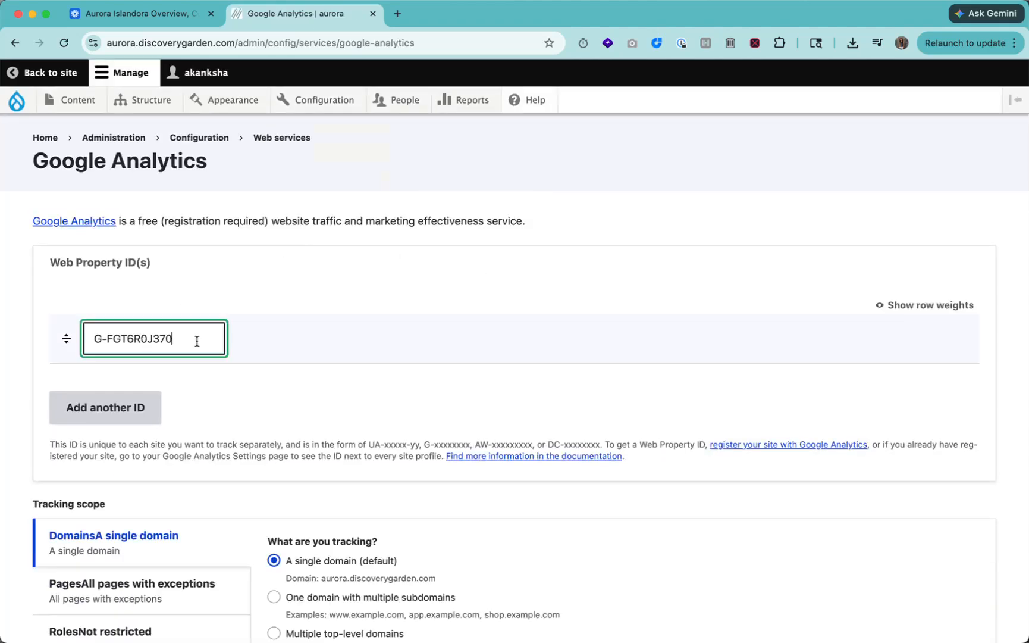
Examine the tracking scope categories and remaining options of the Google Analytics configuration
scroll(249, 427, "down", 5)
scroll(249, 430, "down", 5)
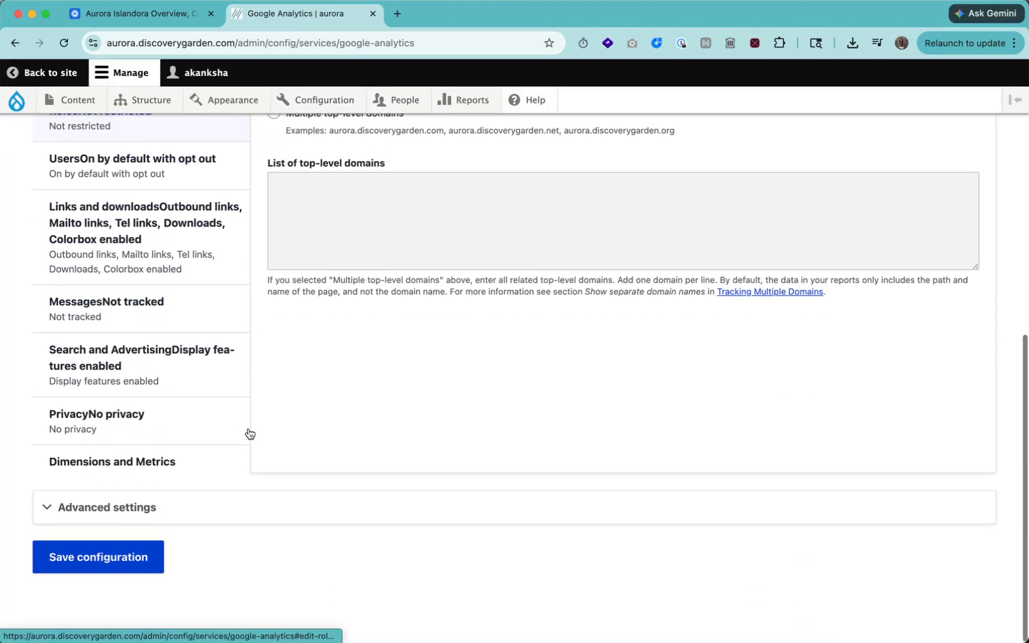
scroll(318, 368, "up", 4)
scroll(318, 369, "up", 7)
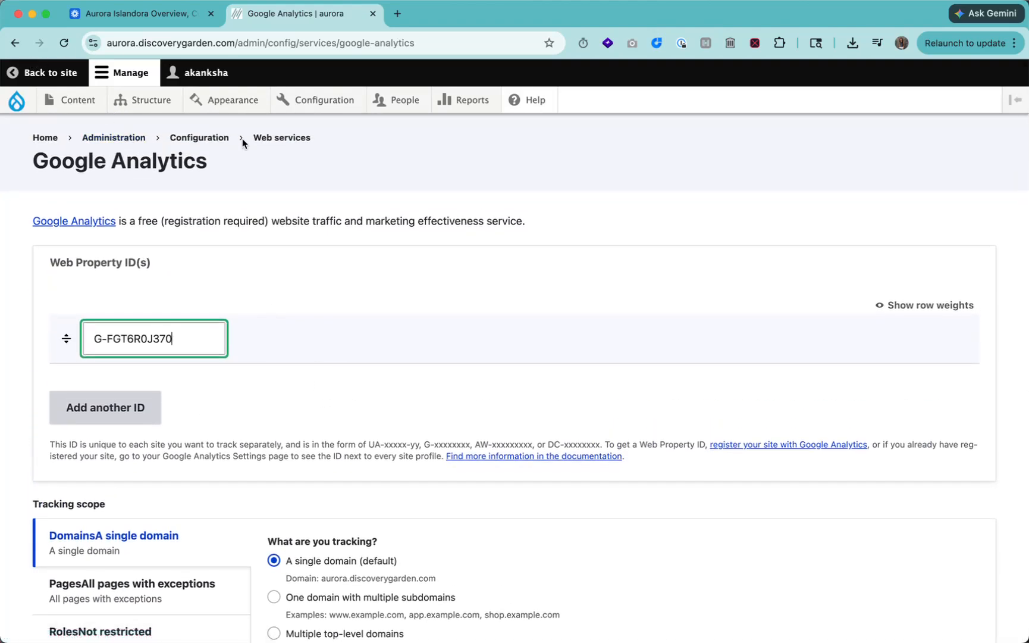
Open the Basic site settings under System and review the site name, slogan and email address fields
mouse_move(345, 103)
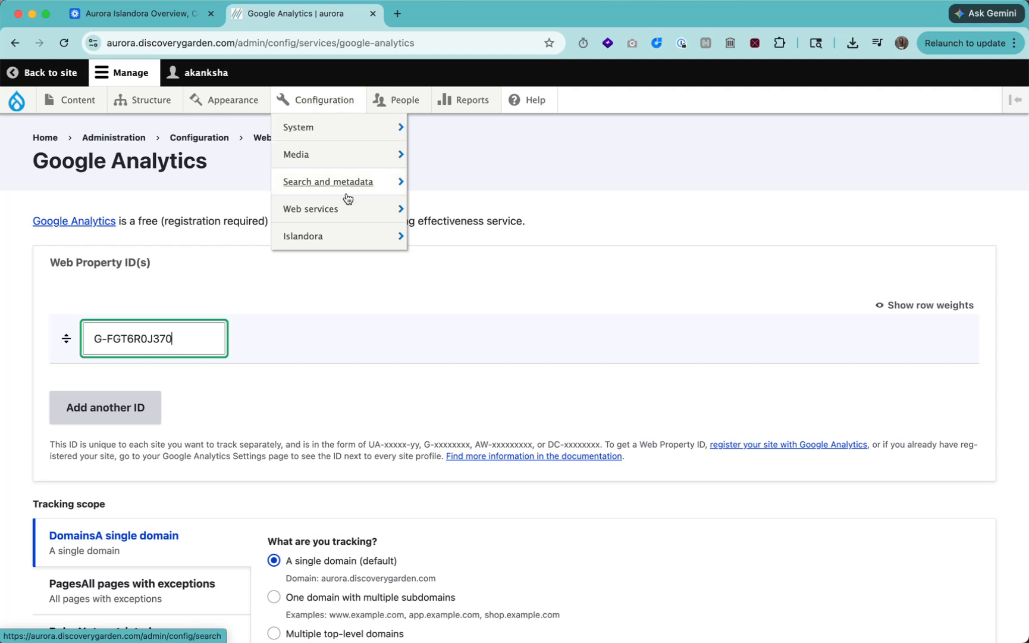
mouse_move(336, 161)
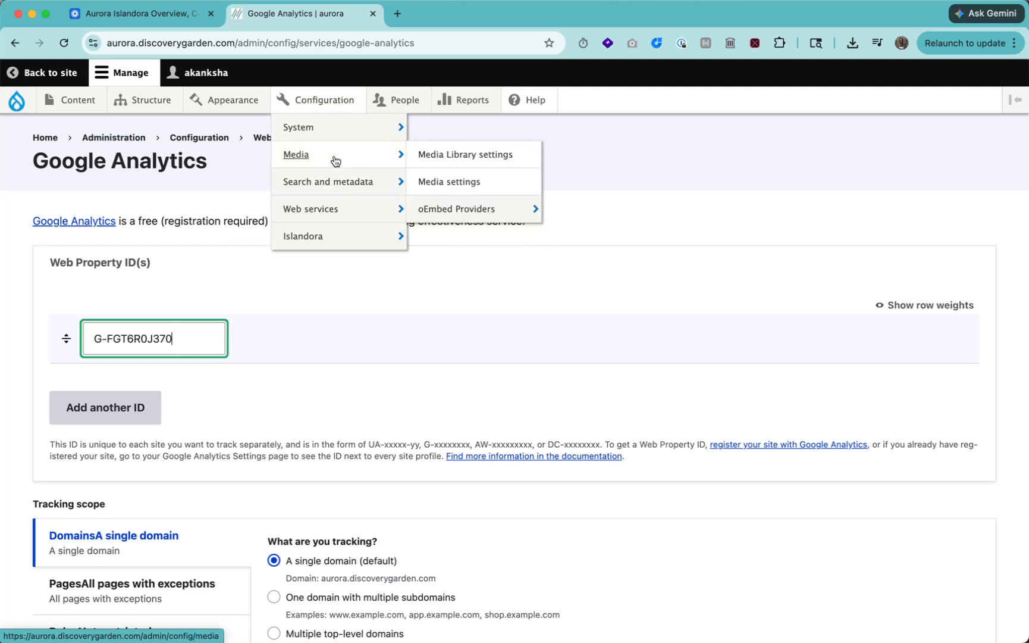
mouse_move(332, 134)
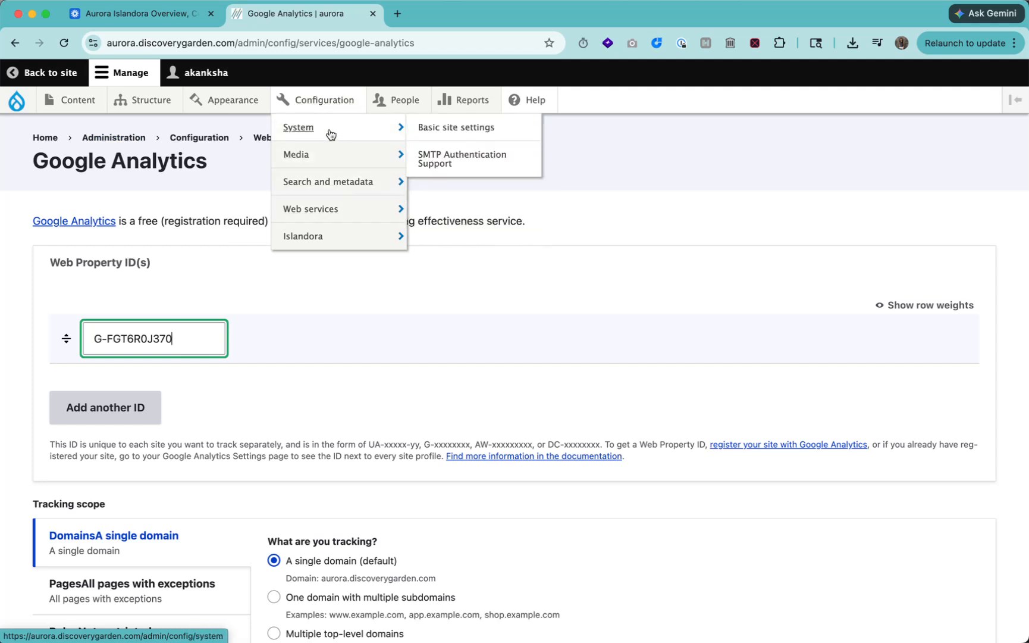
left_click(451, 136)
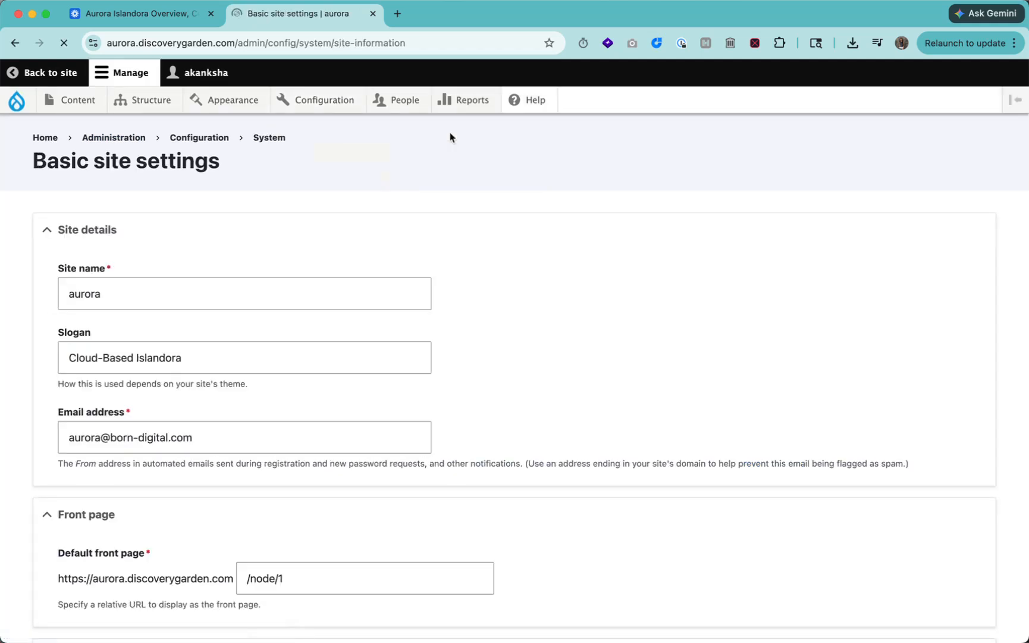
left_click(165, 296)
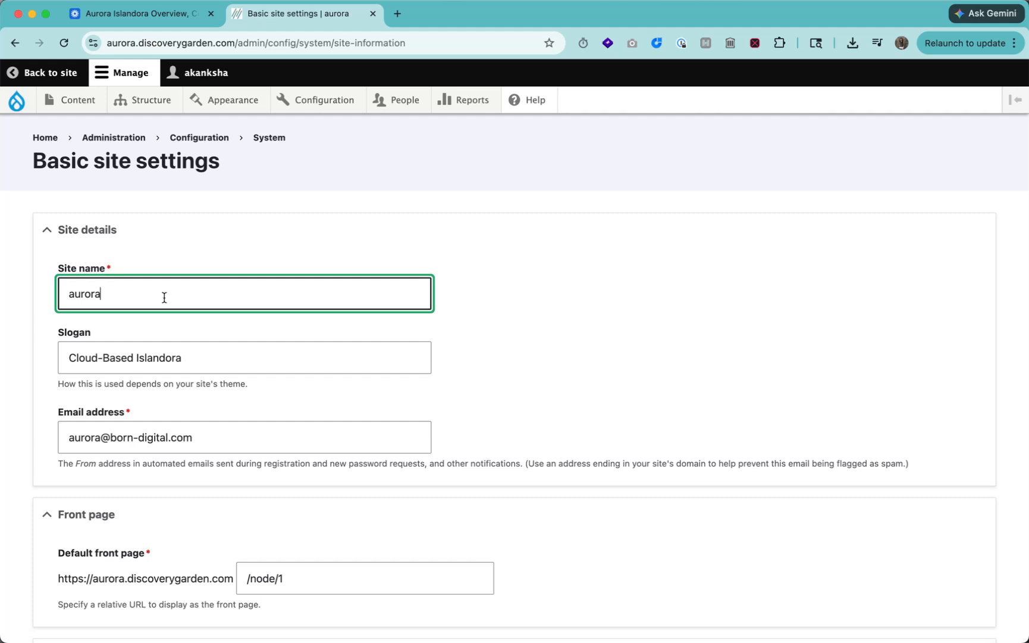
scroll(164, 297, "down", 3)
left_click(162, 288)
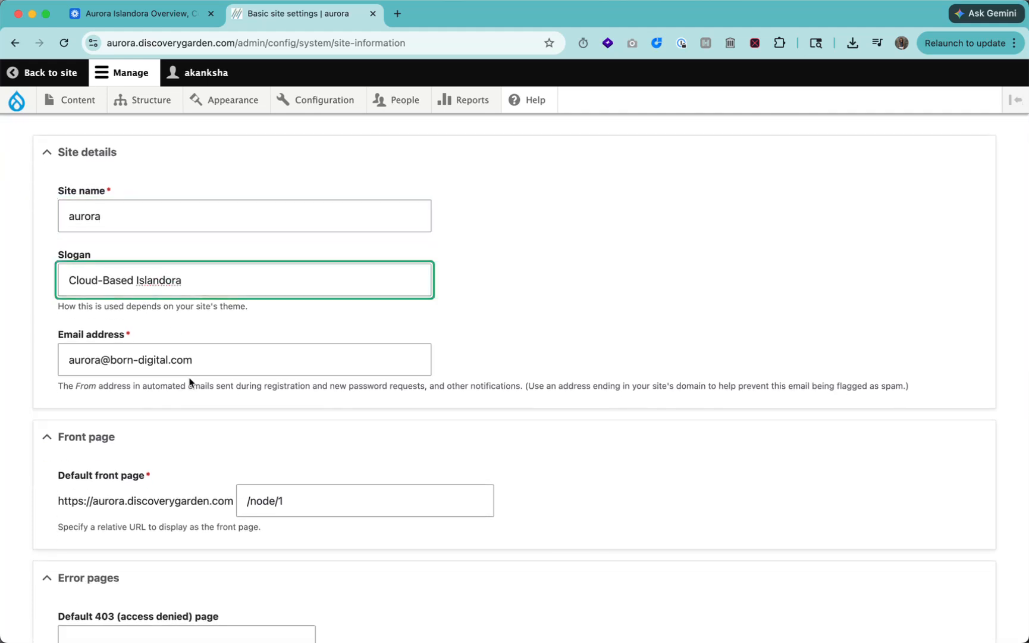
scroll(190, 382, "down", 3)
left_click(181, 268)
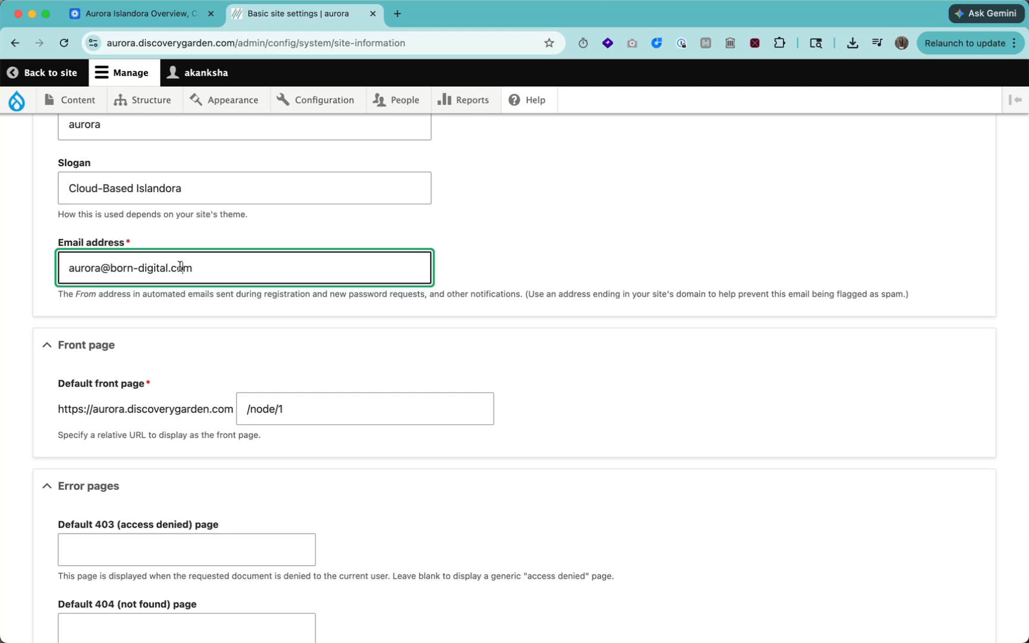
Review the default front page, the 403 and 404 error page fields, and the allowed IP ranges for restricted content
scroll(181, 268, "down", 5)
left_click_drag(306, 240, 236, 235)
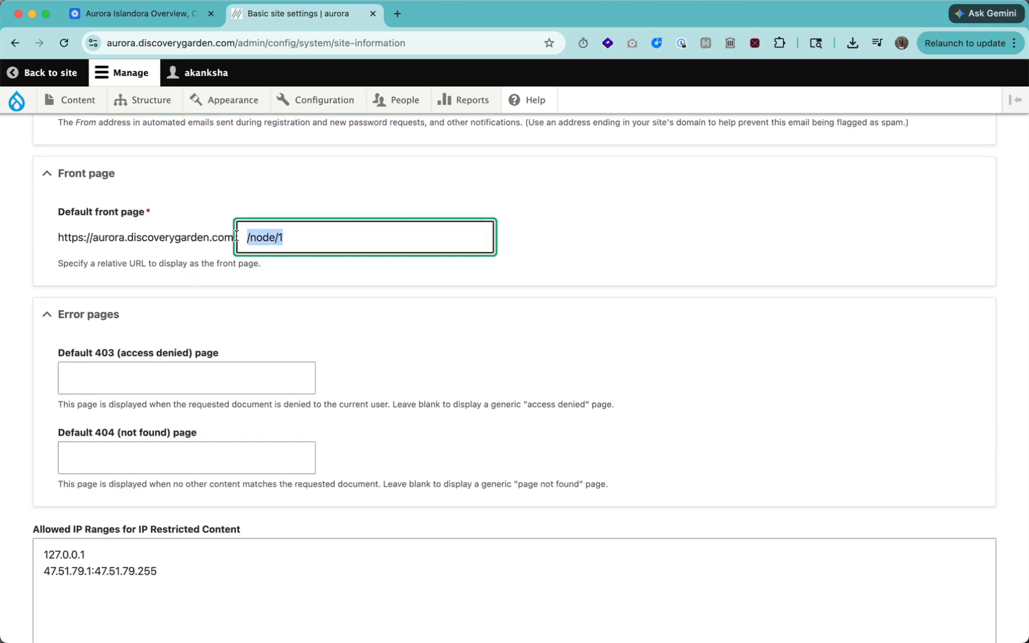
left_click(138, 375)
scroll(119, 366, "down", 5)
left_click_drag(109, 373, 253, 371)
left_click(193, 446)
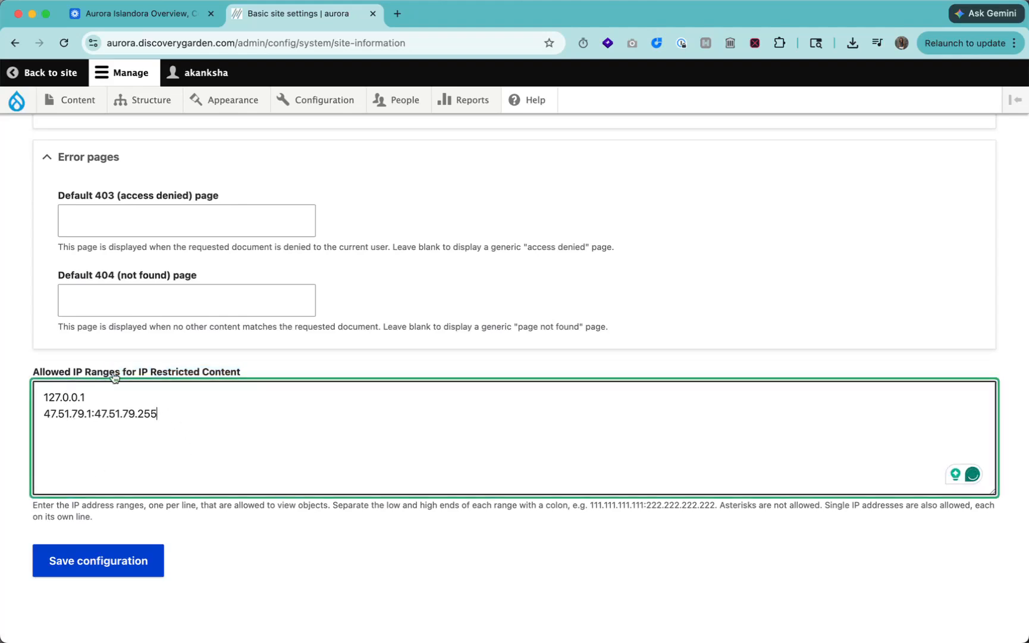
scroll(198, 480, "up", 1)
scroll(198, 479, "up", 10)
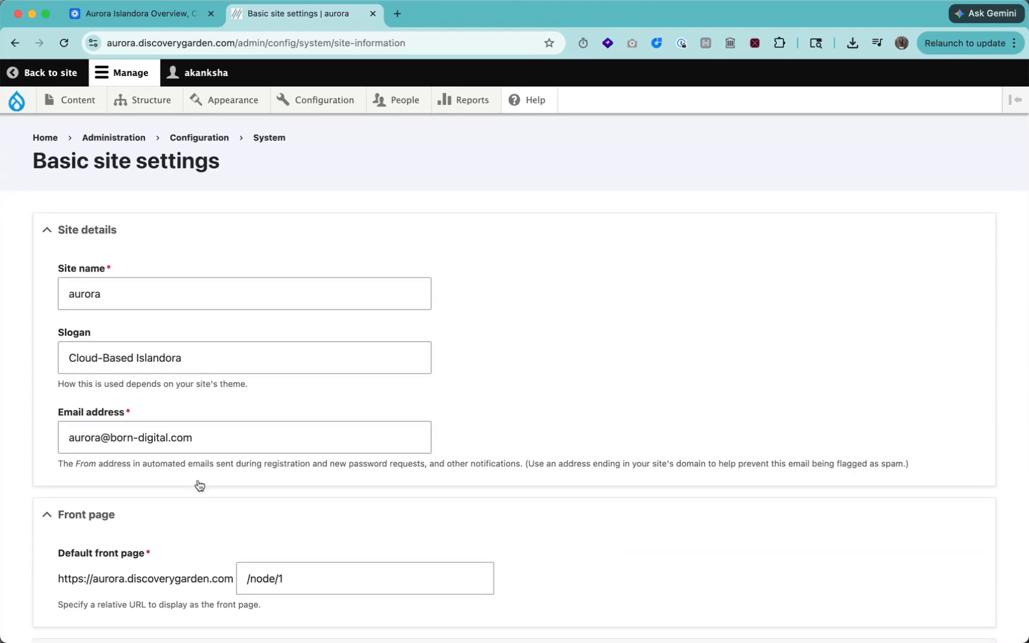
Open the form for creating a new Basic page from the Content listing
left_click(74, 102)
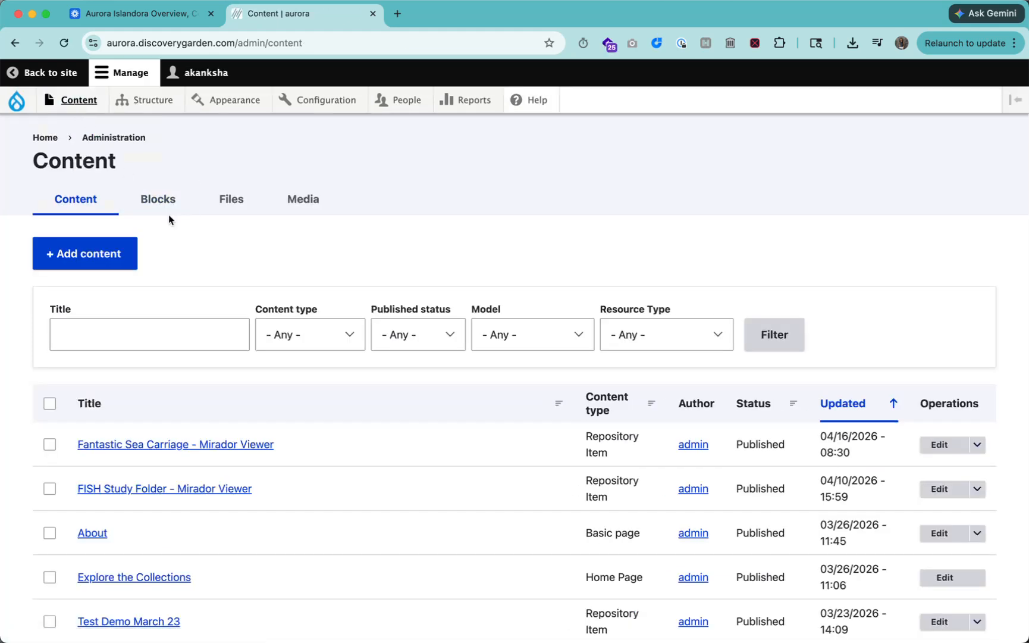
left_click(104, 260)
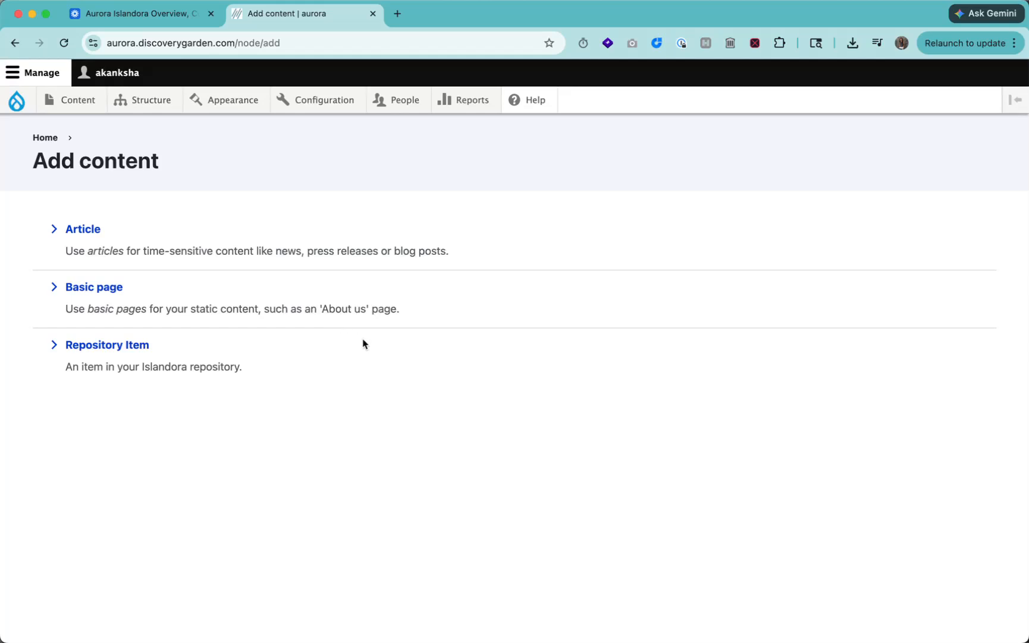
left_click(99, 293)
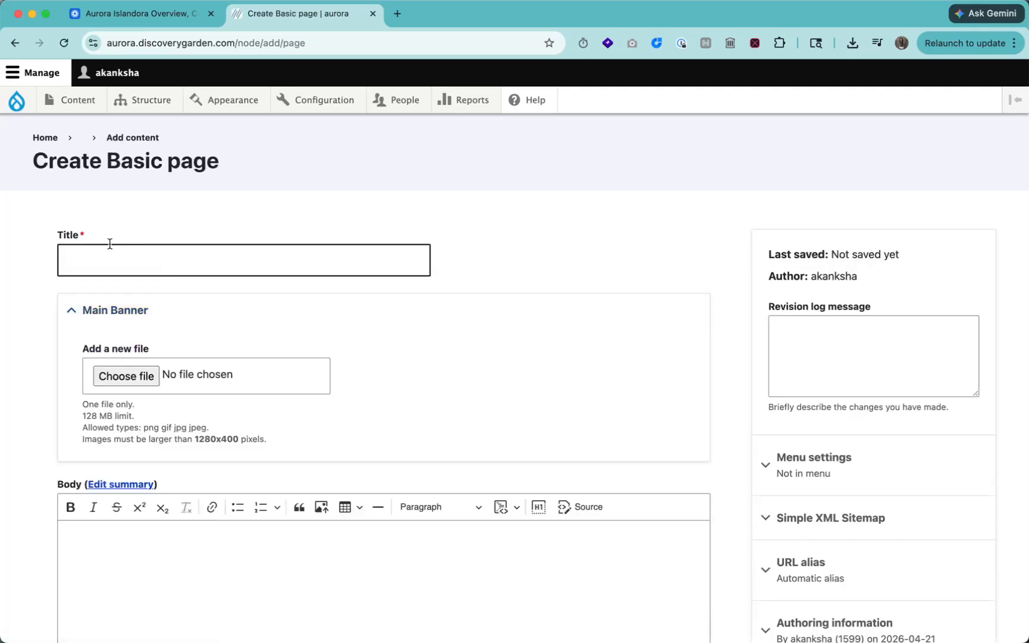
Examine the Basic page form's title, main banner, body and publishing options, and leave it for the site's front page
left_click(81, 257)
scroll(81, 257, "down", 5)
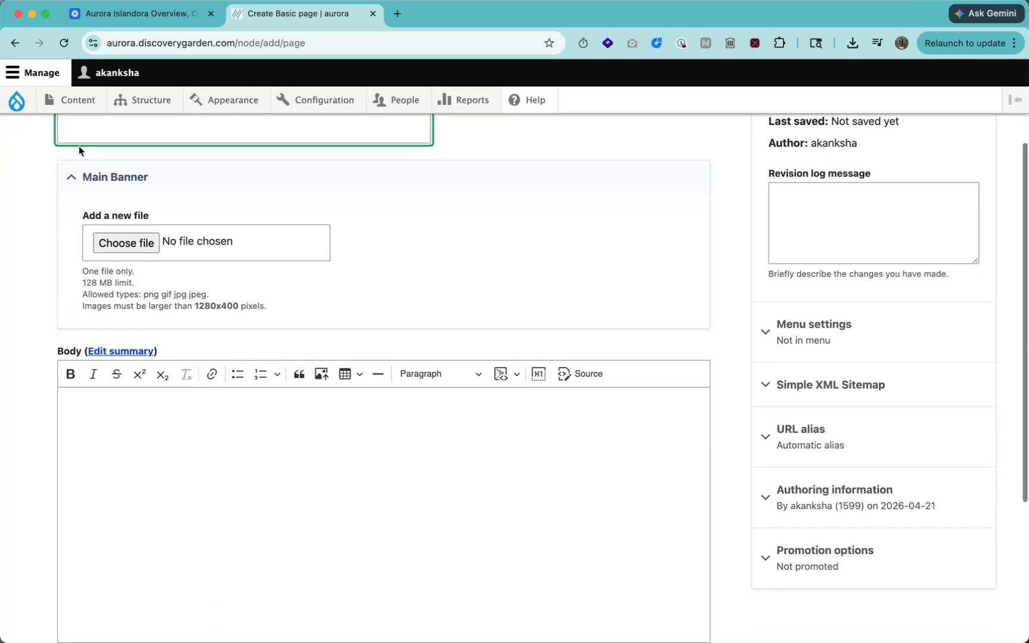
scroll(152, 499, "down", 1)
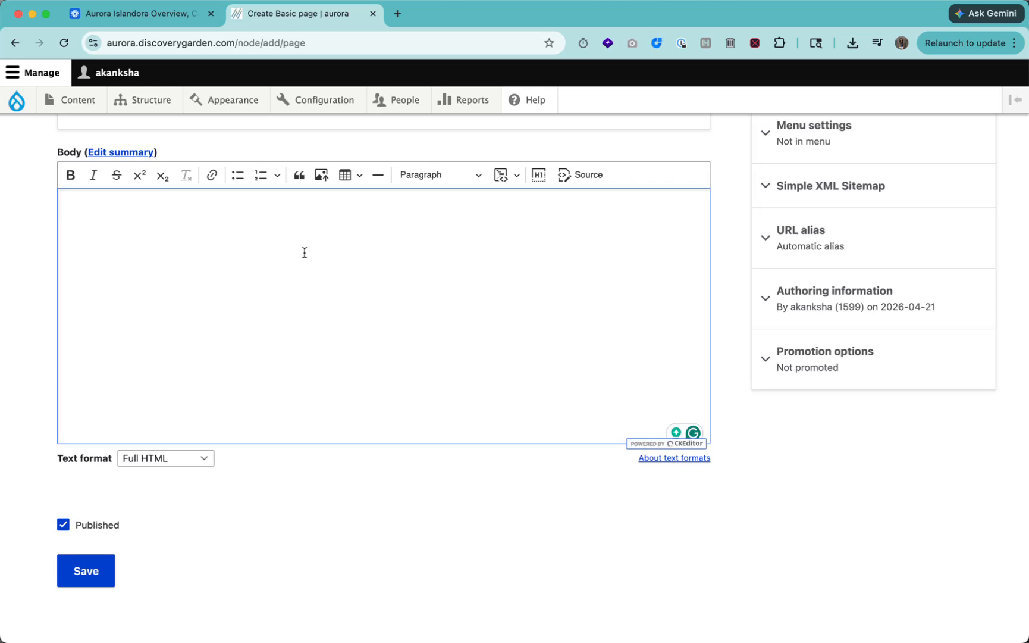
scroll(304, 252, "up", 5)
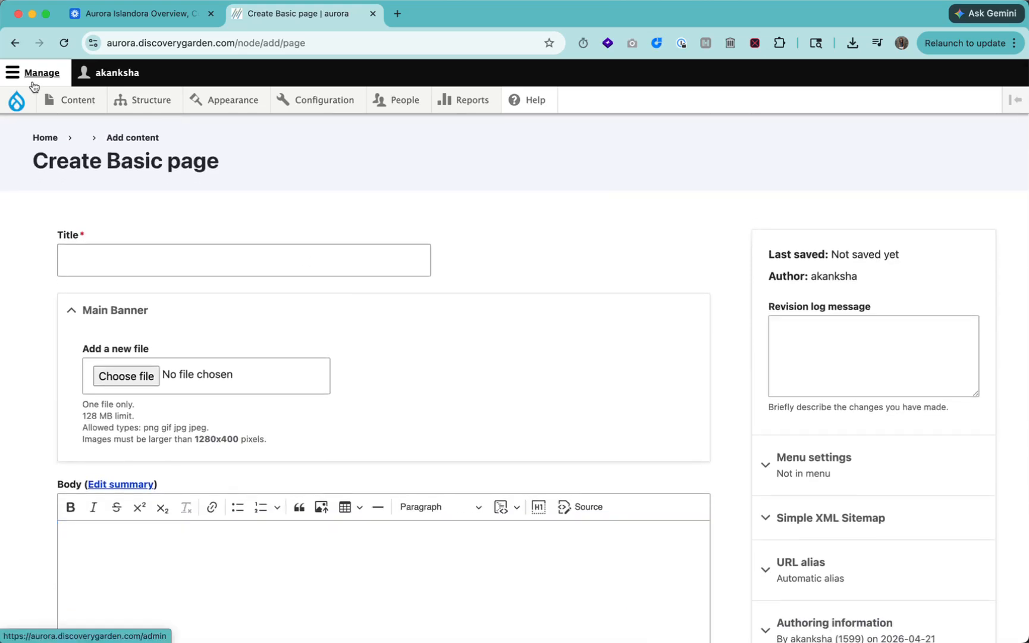
left_click(21, 99)
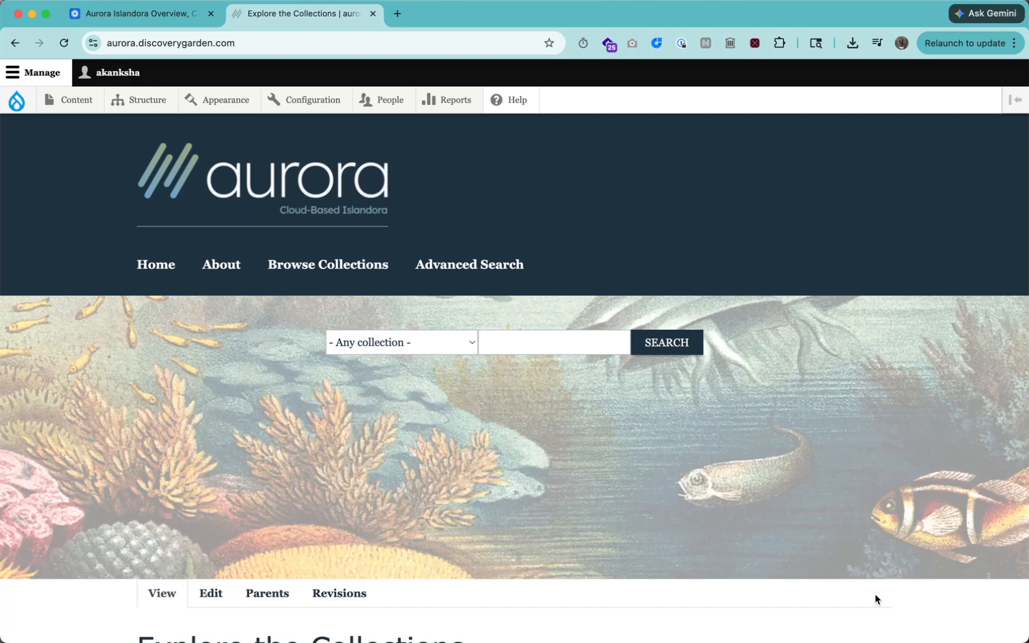
Open the repository item "Fantastic Sea Carriage - Mirador Viewer" for editing from the Content listing
left_click(74, 100)
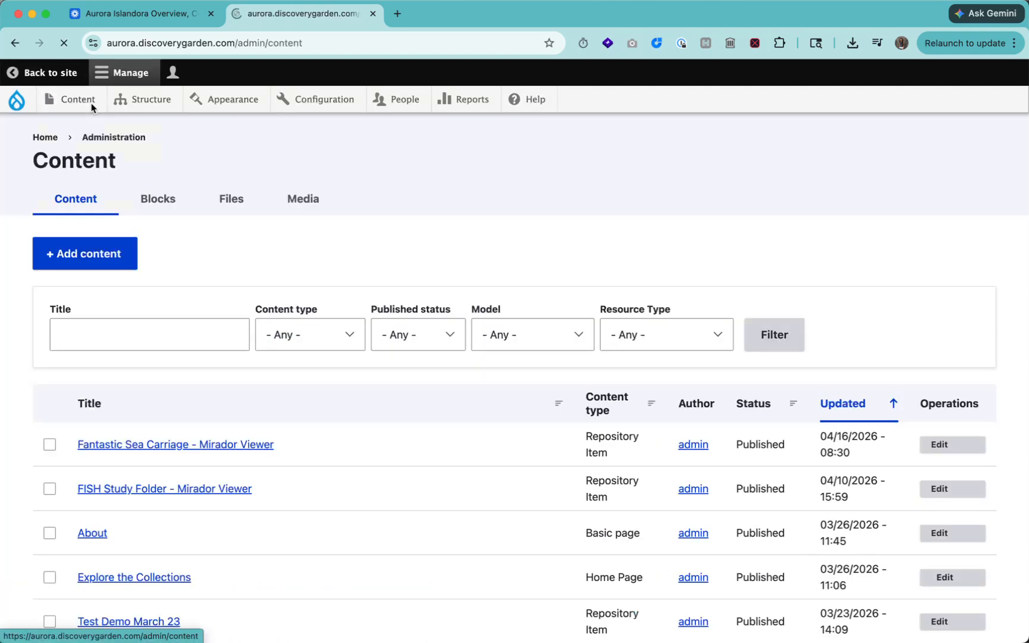
scroll(262, 309, "down", 2)
scroll(269, 321, "down", 3)
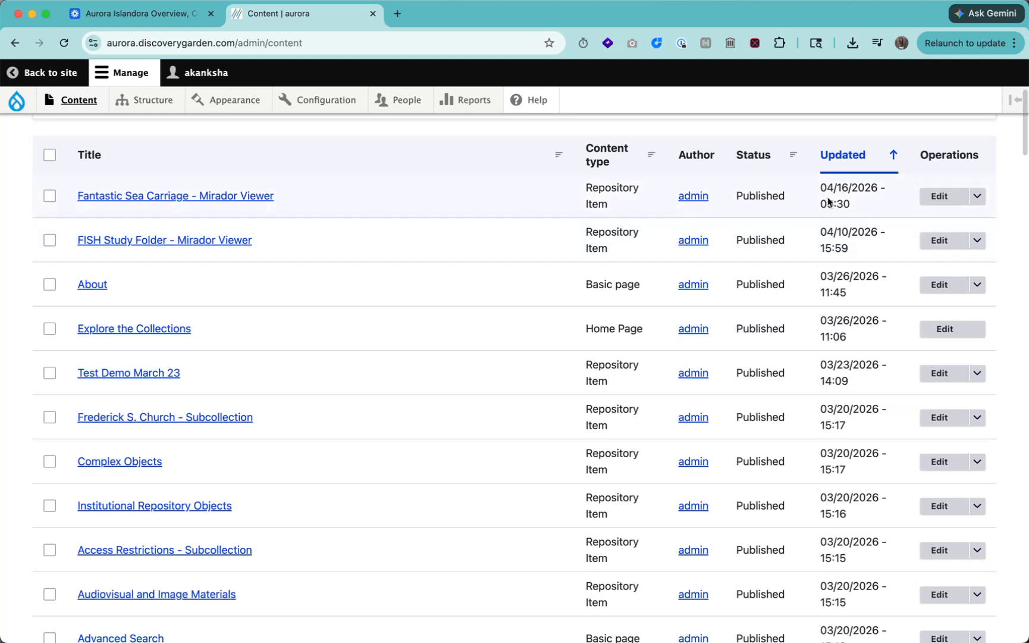
left_click(933, 201)
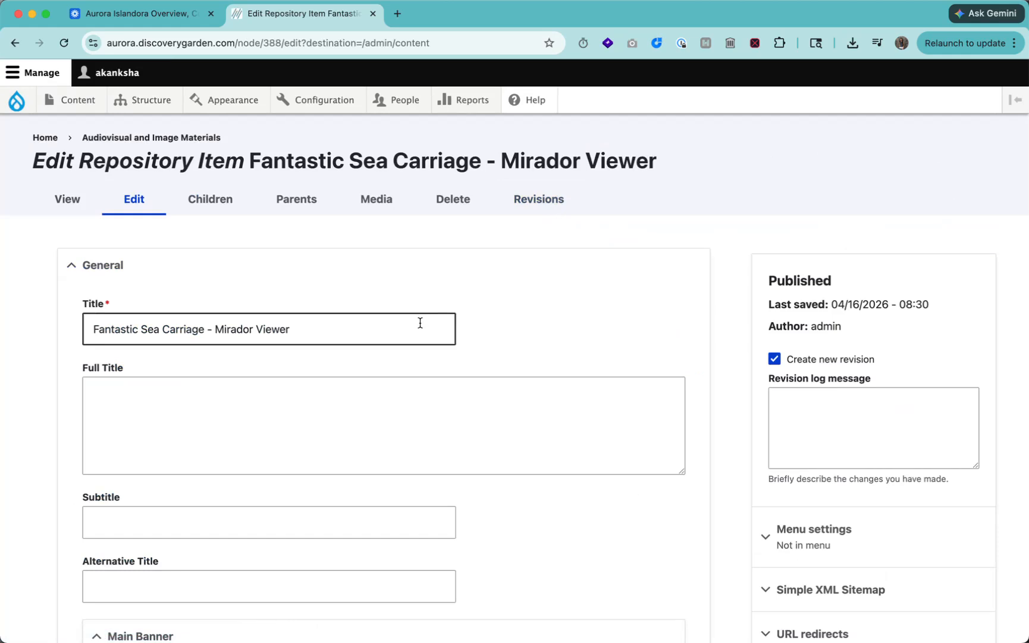
View the item's revision history and the operations available for the 04/23/2025 - 15:45 revision
left_click(528, 201)
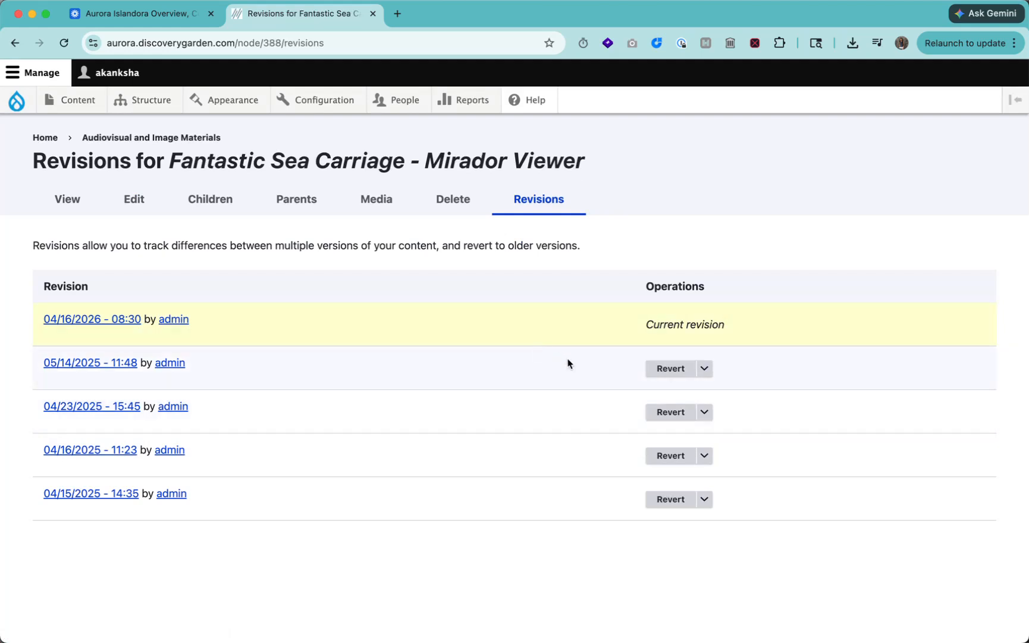
left_click(705, 412)
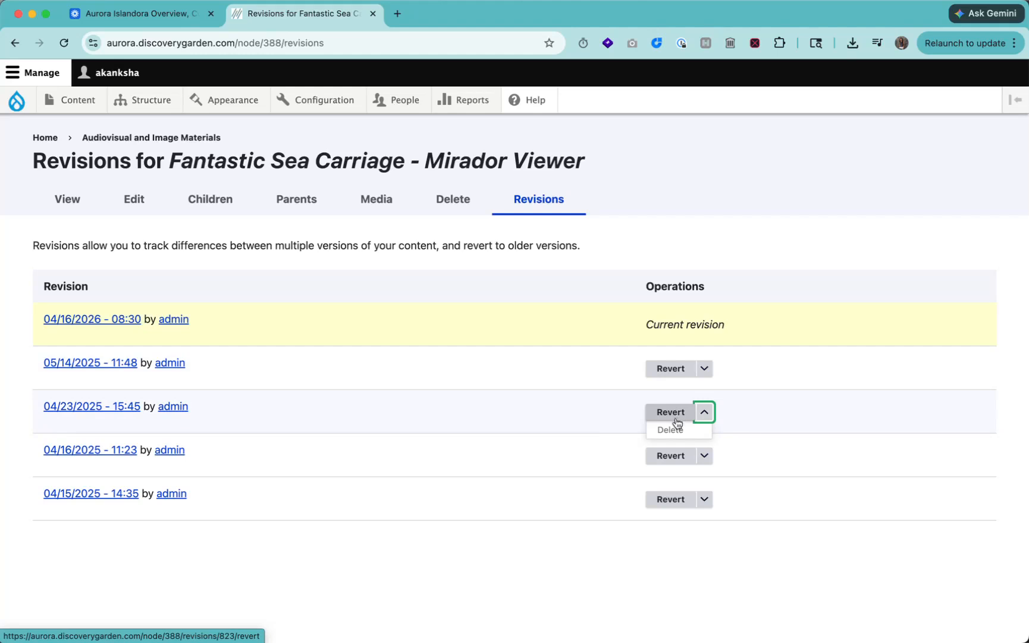
left_click(526, 370)
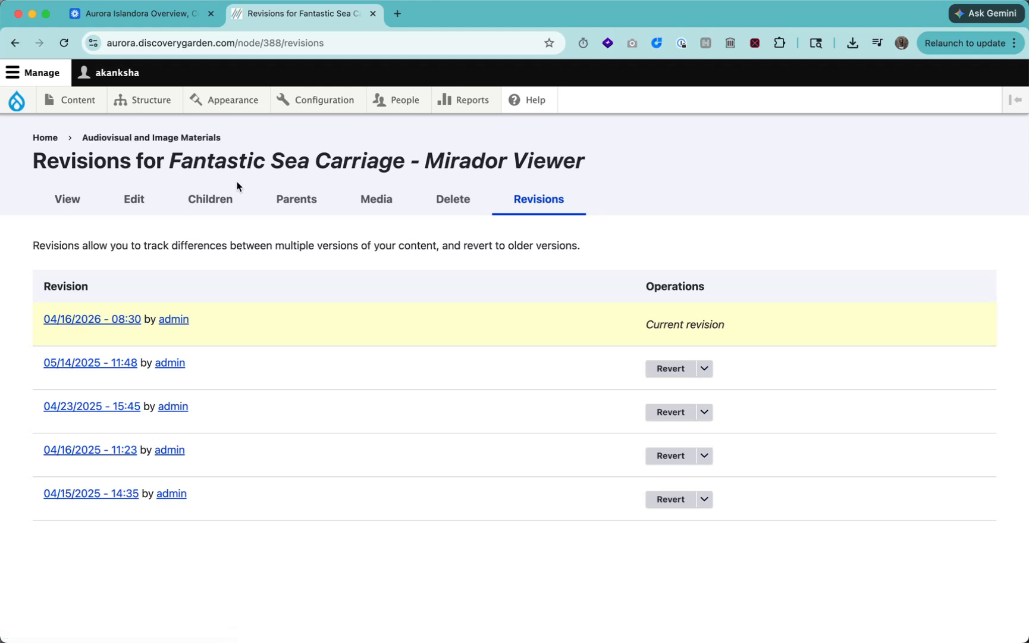
Check the item's child management page and its list of parents
left_click(226, 201)
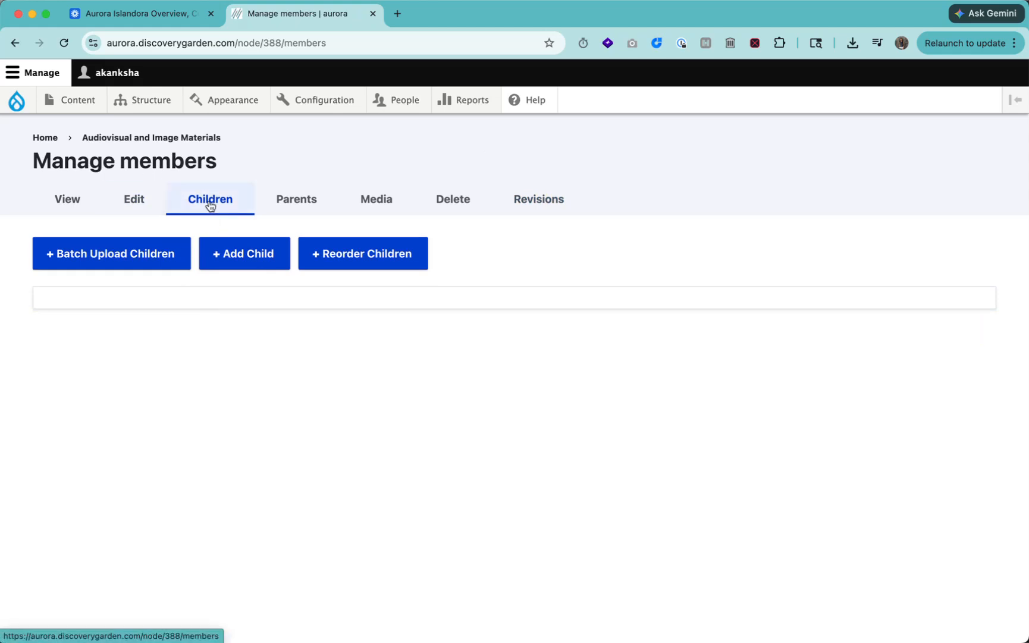
left_click(306, 201)
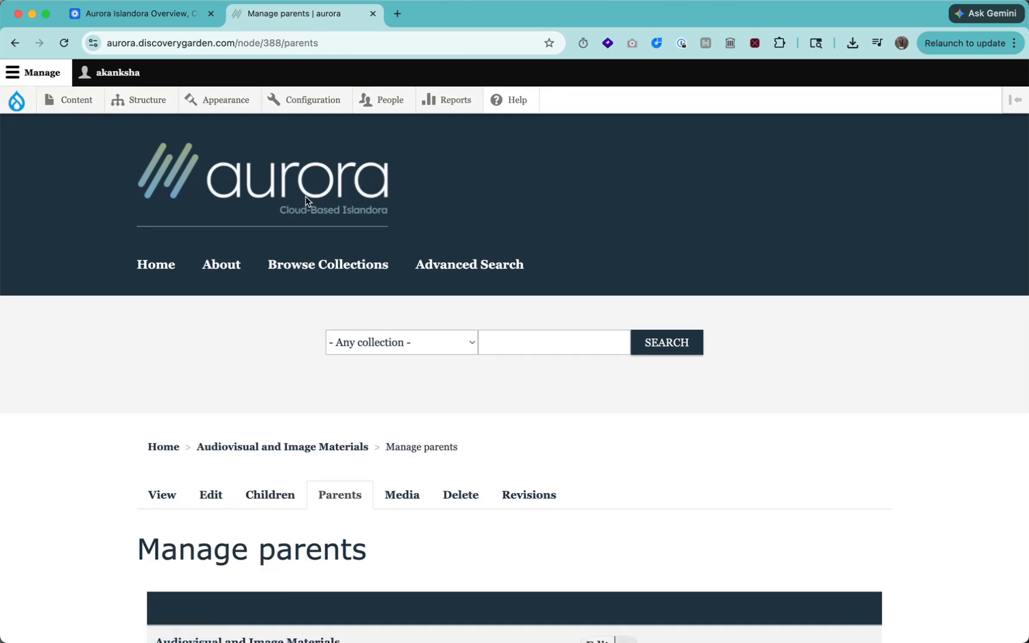
scroll(255, 474, "down", 5)
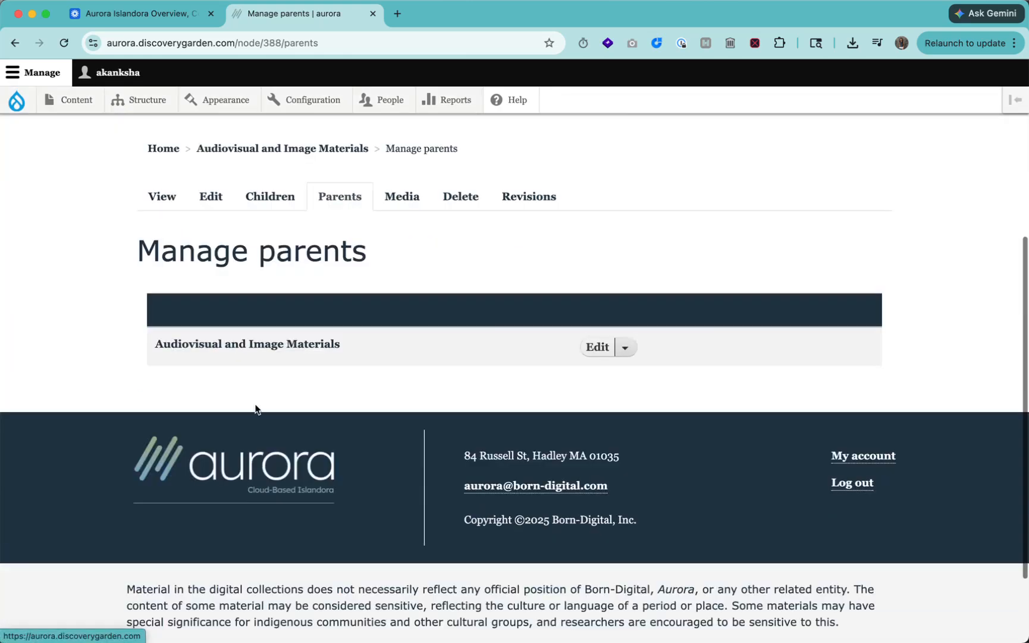
Open the parent collection "Audiovisual and Image Materials", review its child items, and return to the Content listing
left_click(280, 349)
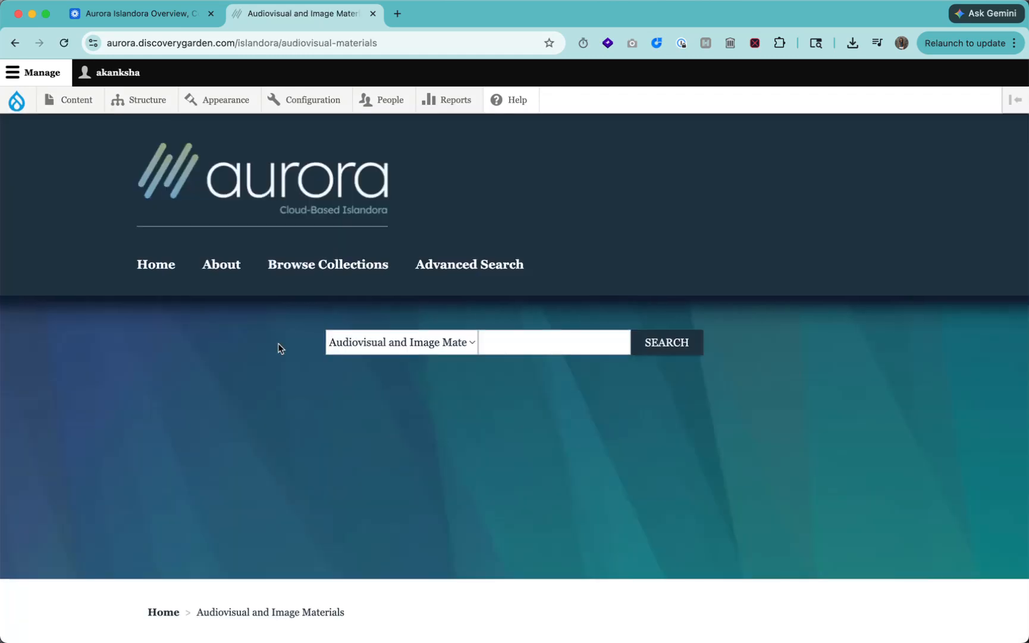
scroll(333, 402, "down", 6)
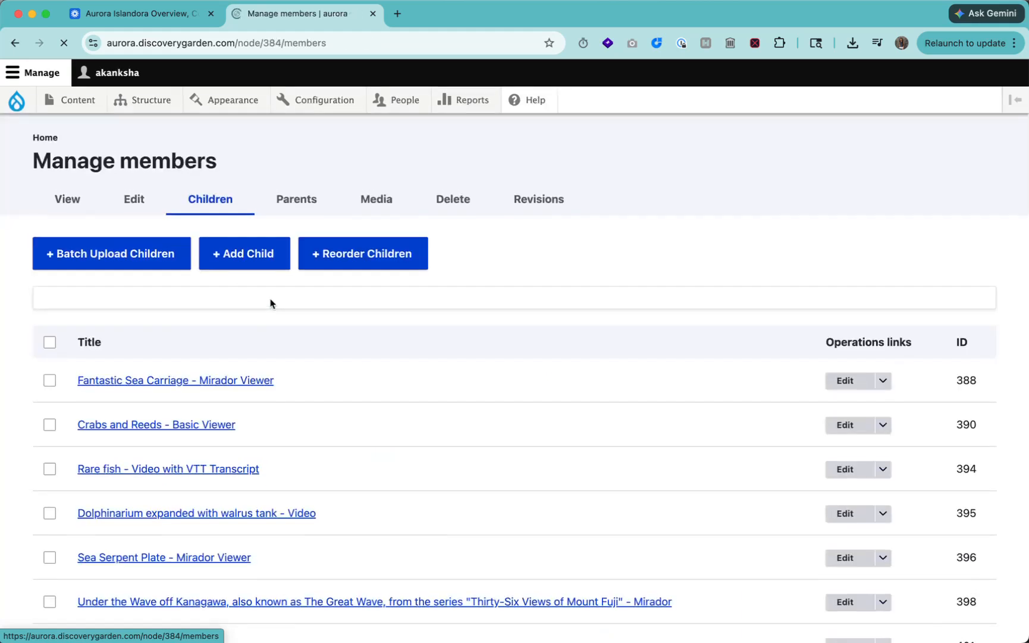
scroll(317, 421, "down", 3)
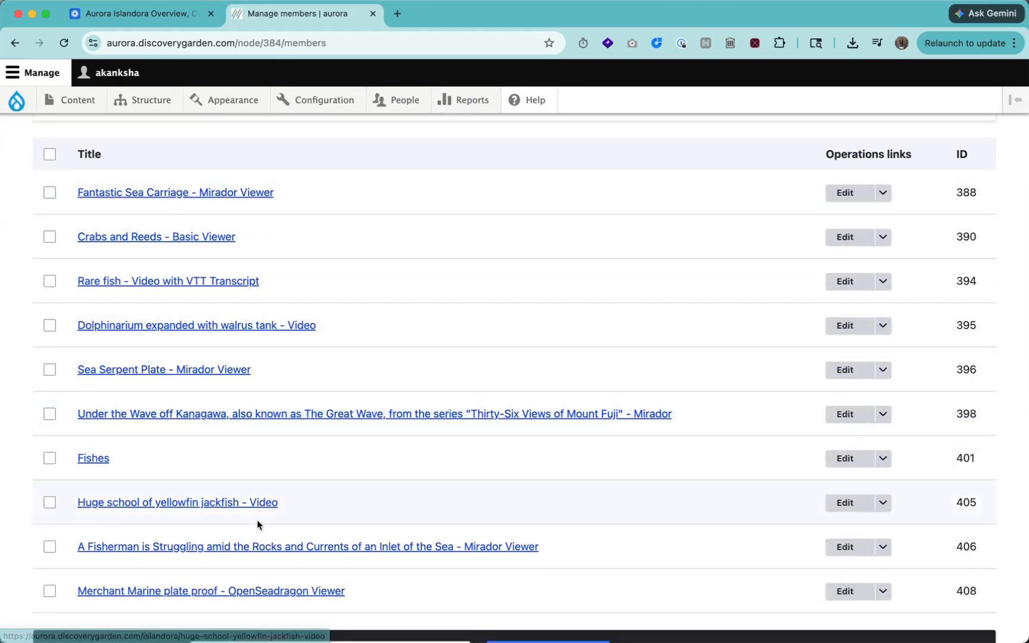
scroll(269, 558, "down", 2)
scroll(190, 241, "up", 5)
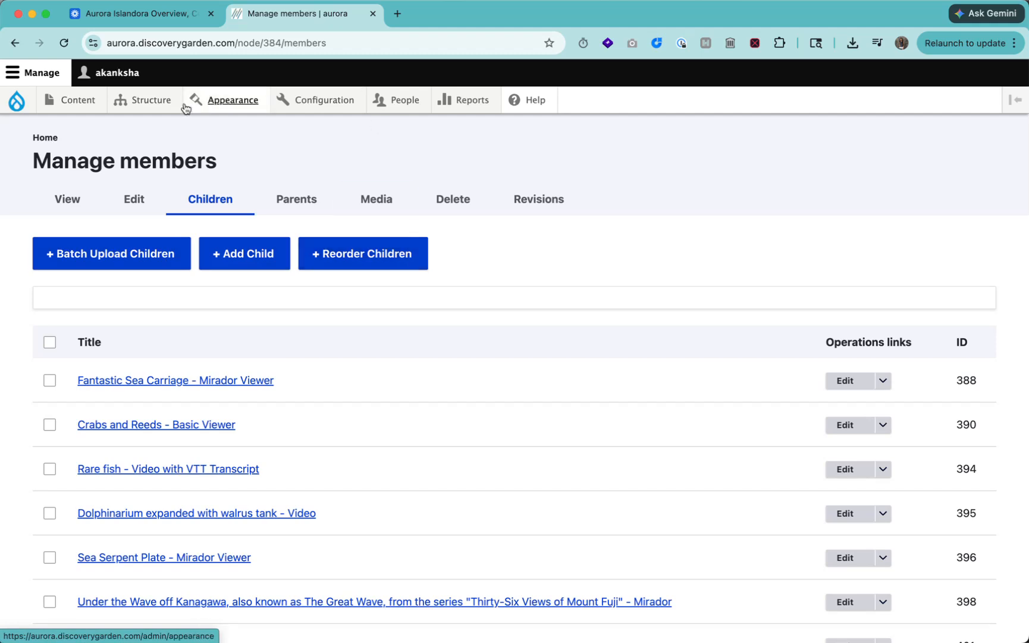
left_click(60, 103)
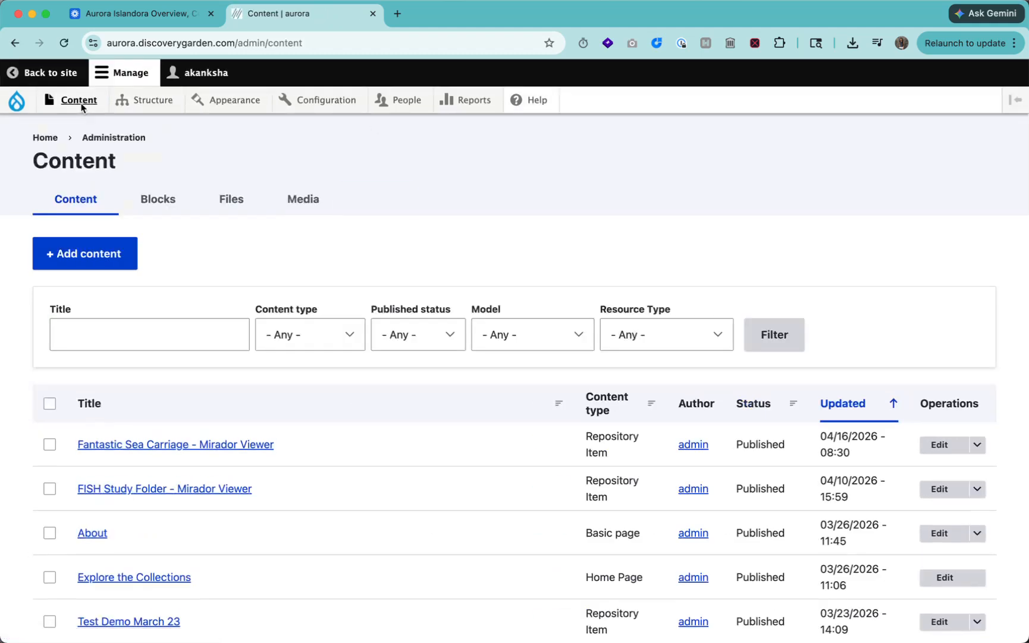